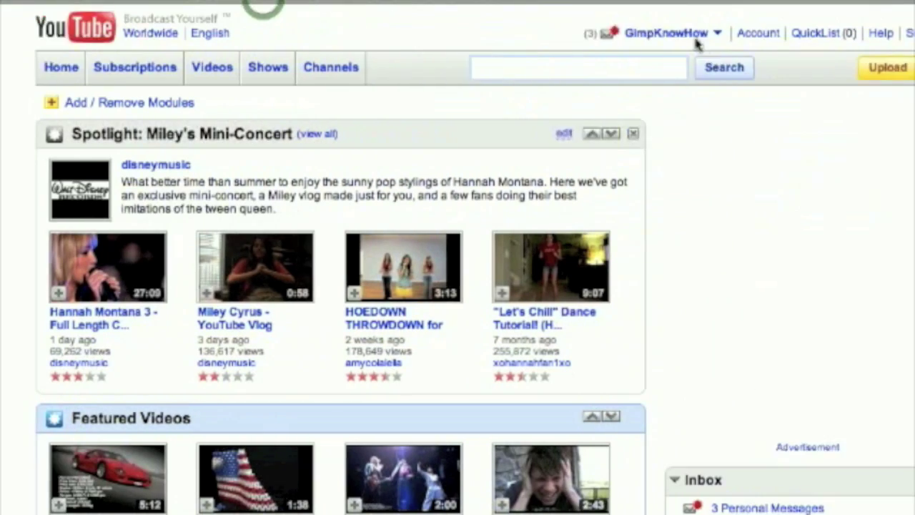
click(787, 33)
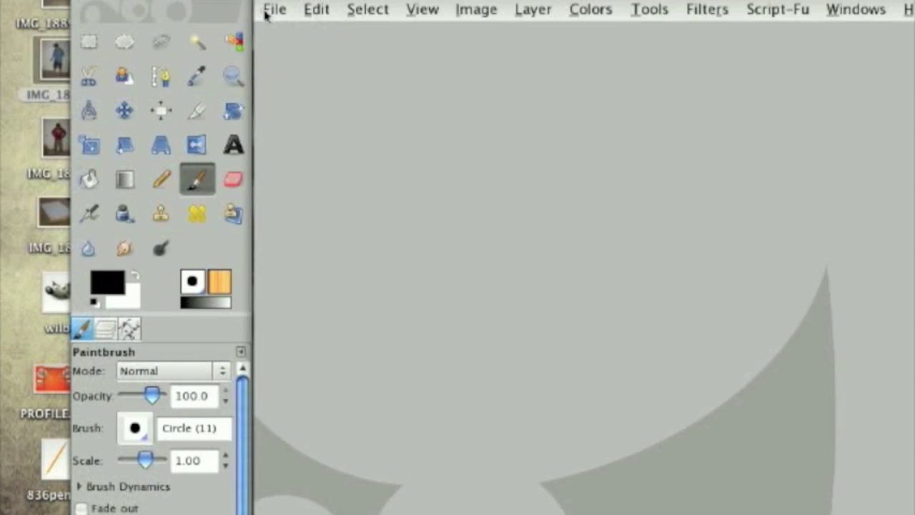
Open the paper-on-desk photo IMG_1896.jpg from the Desktop folder.
click(272, 10)
click(313, 79)
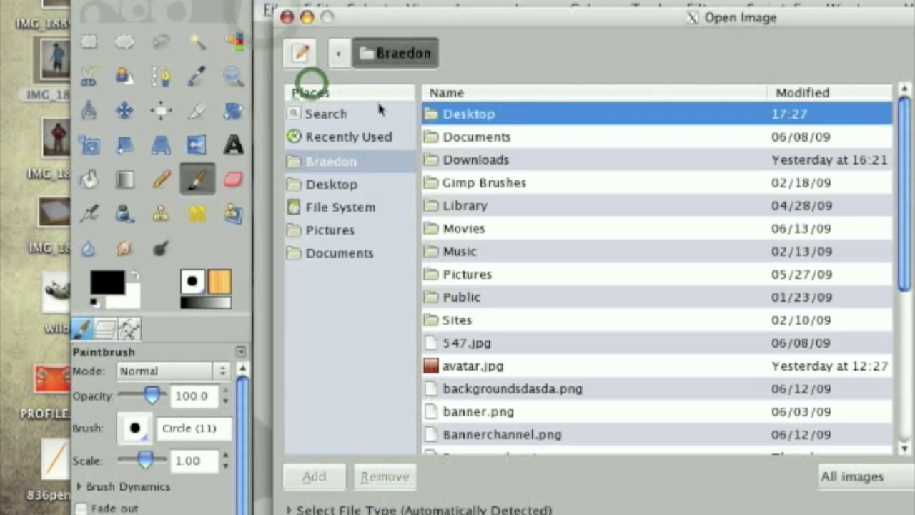
click(331, 184)
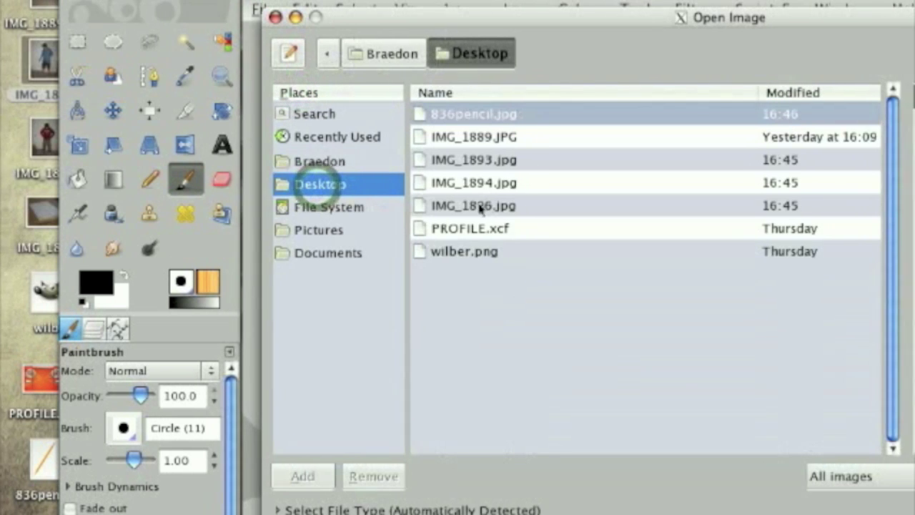
click(491, 206)
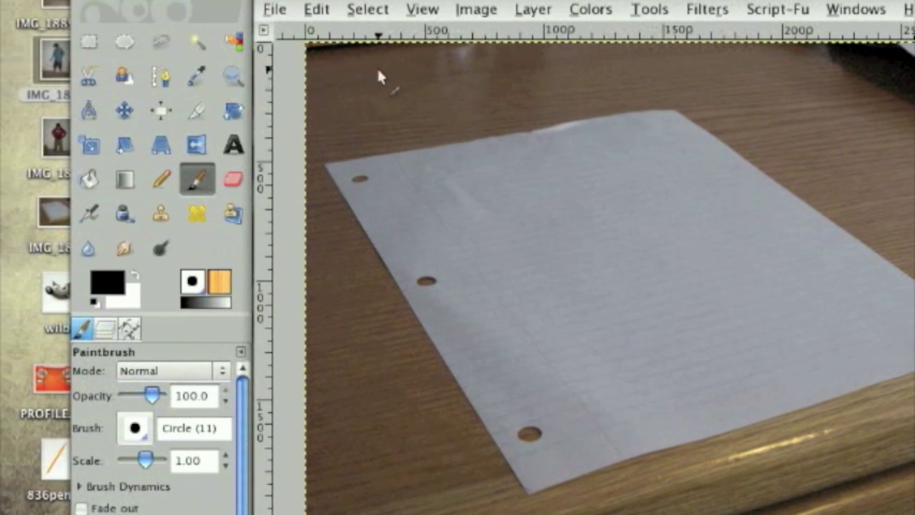
Add IMG_1893.jpg from the Desktop as a new layer, rotating it into the standard orientation.
click(282, 10)
click(307, 95)
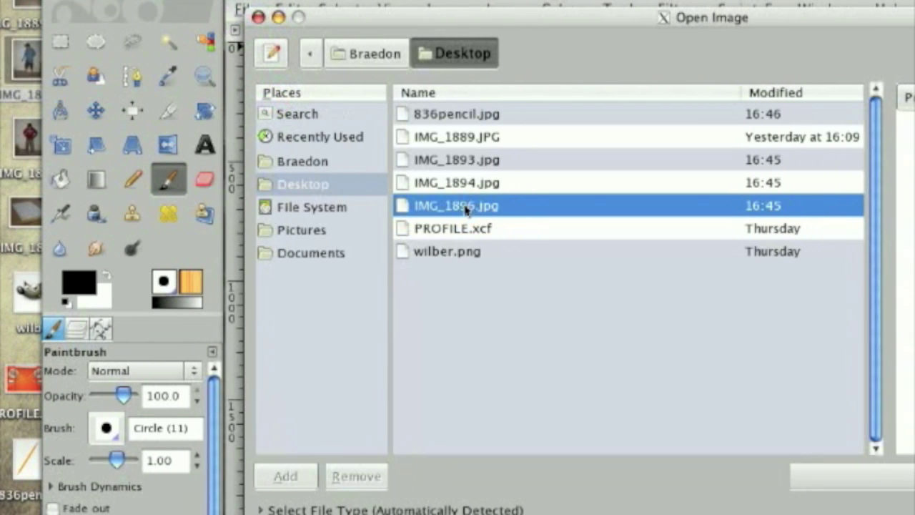
click(495, 207)
click(461, 183)
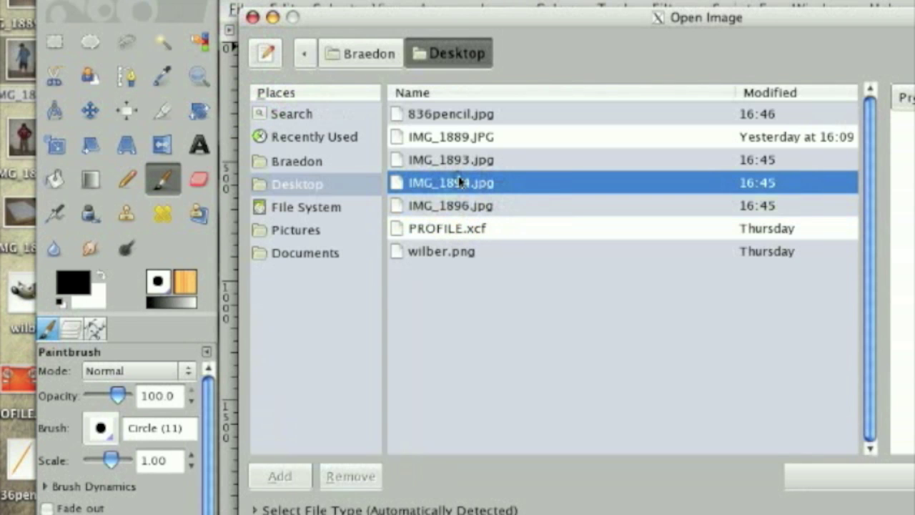
click(455, 138)
click(450, 159)
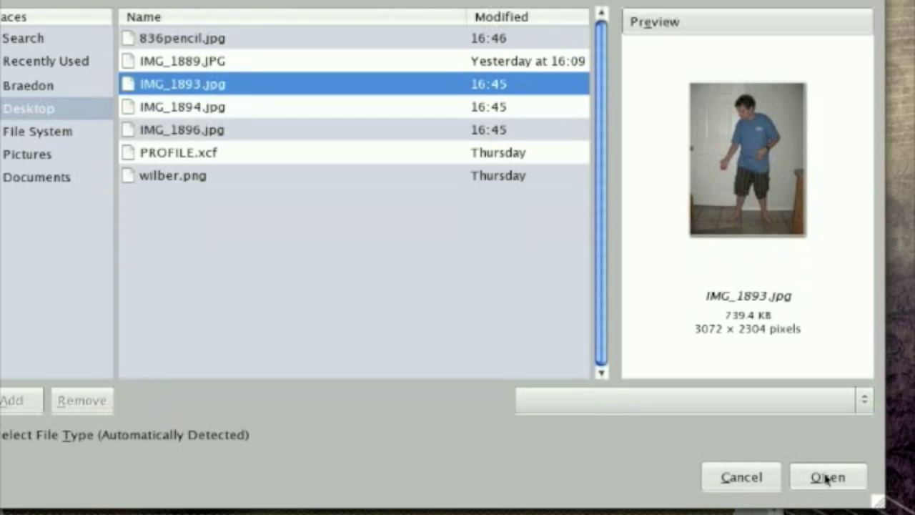
click(827, 477)
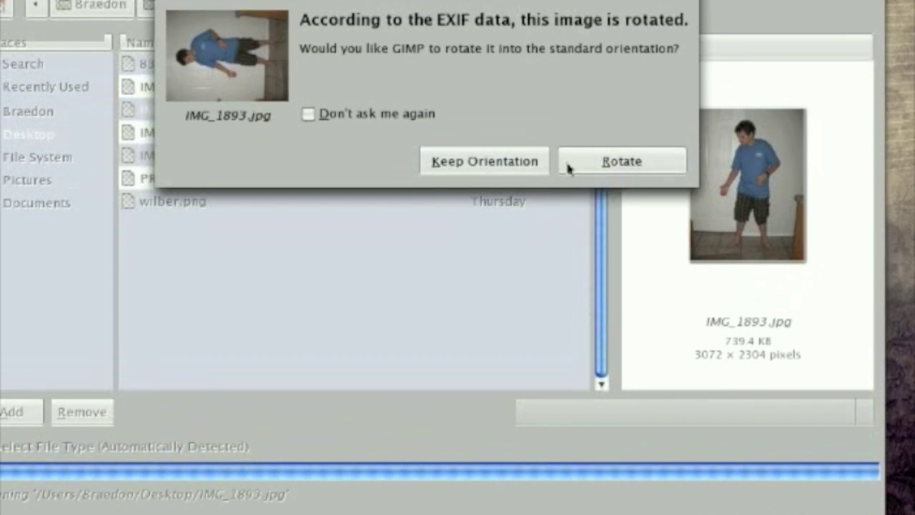
click(568, 141)
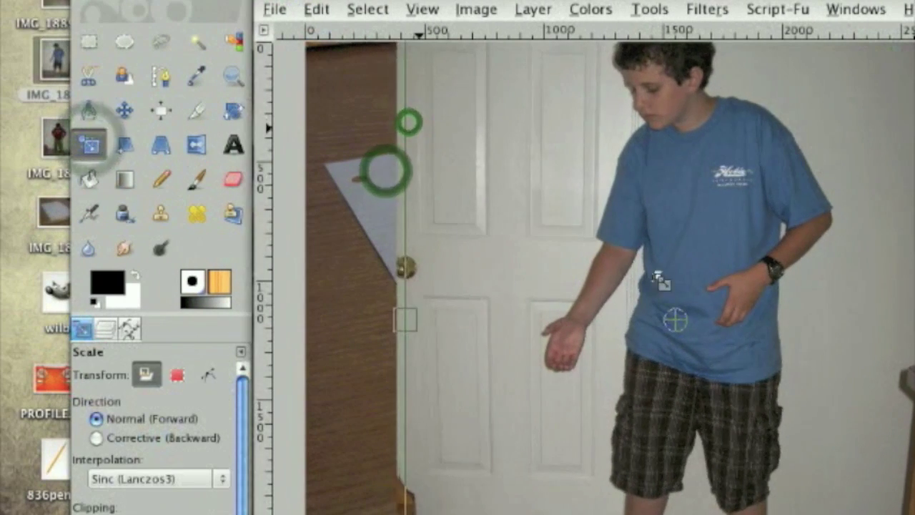
Scale the boy's photo layer down to about 1370 px wide and move it up to the image's upper edge.
drag(656, 275, 759, 406)
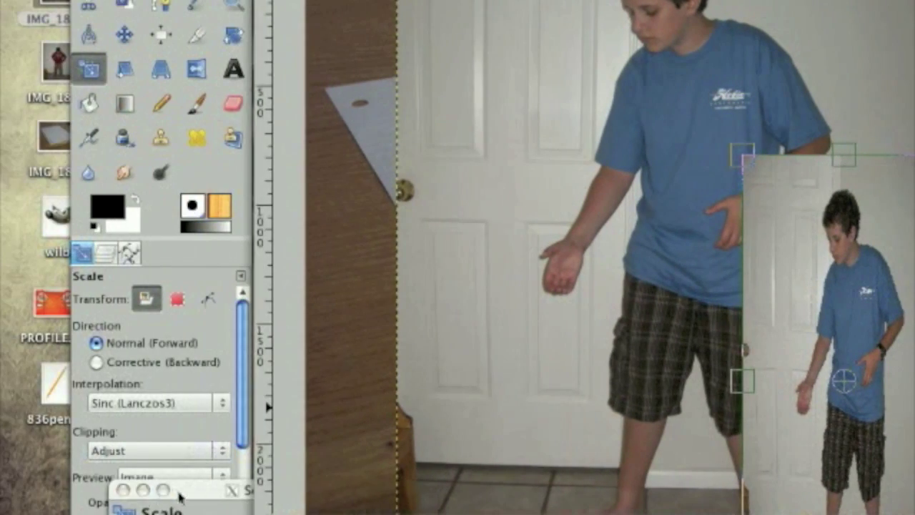
drag(178, 493, 286, 18)
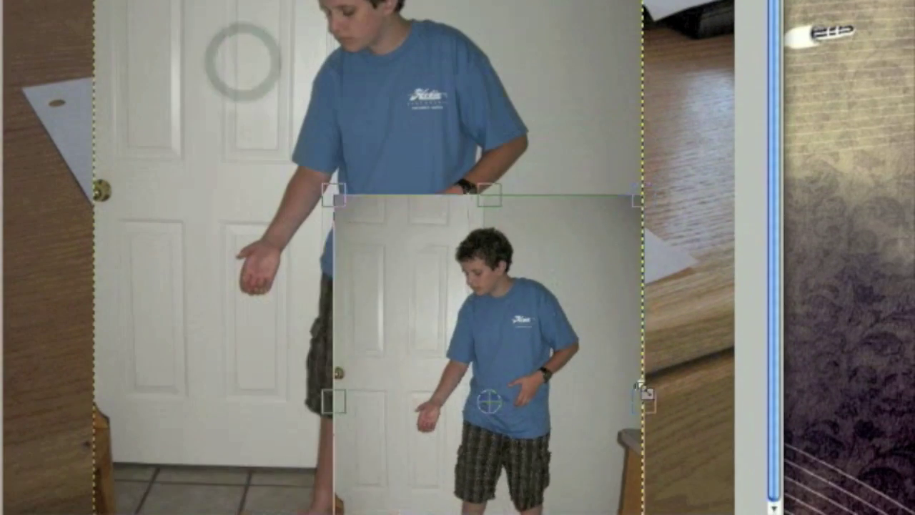
click(167, 183)
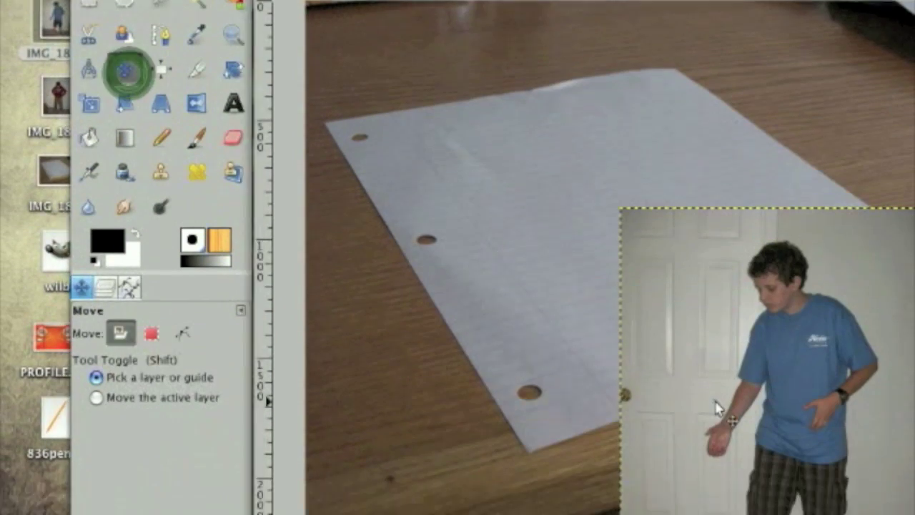
drag(715, 451, 716, 224)
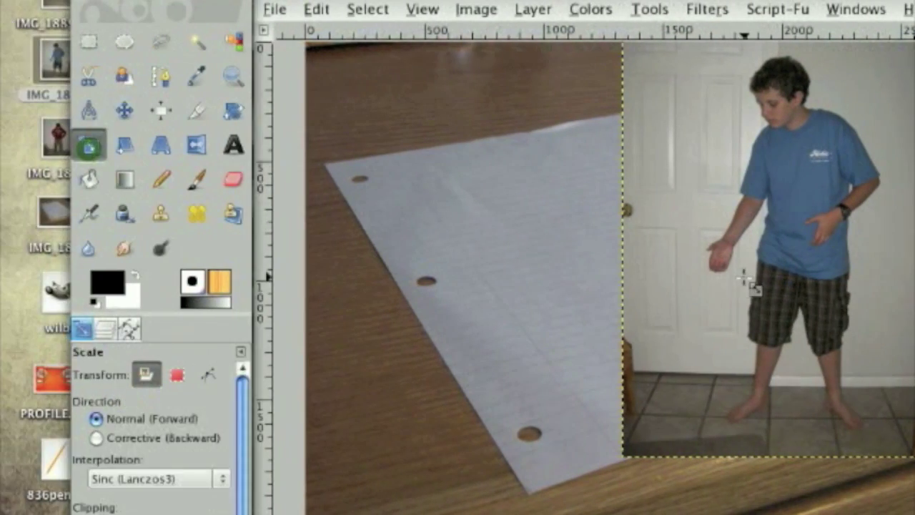
Scale the boy's photo layer down further to about 1100 px wide and move it slightly up over the paper's right side.
click(745, 277)
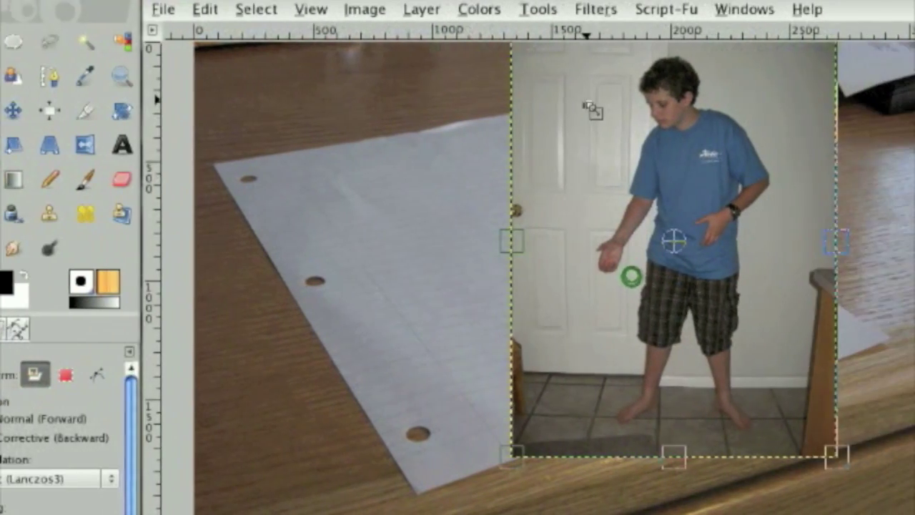
drag(684, 119, 766, 208)
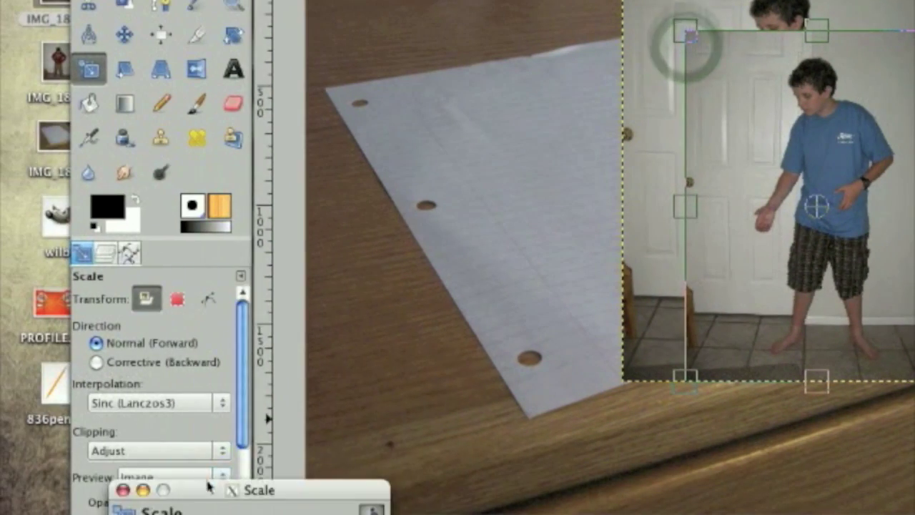
click(414, 401)
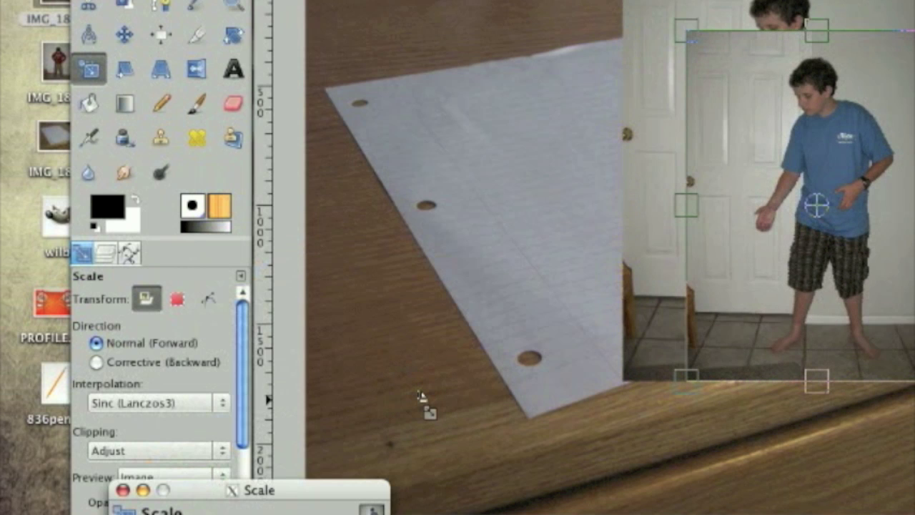
drag(325, 495, 409, 286)
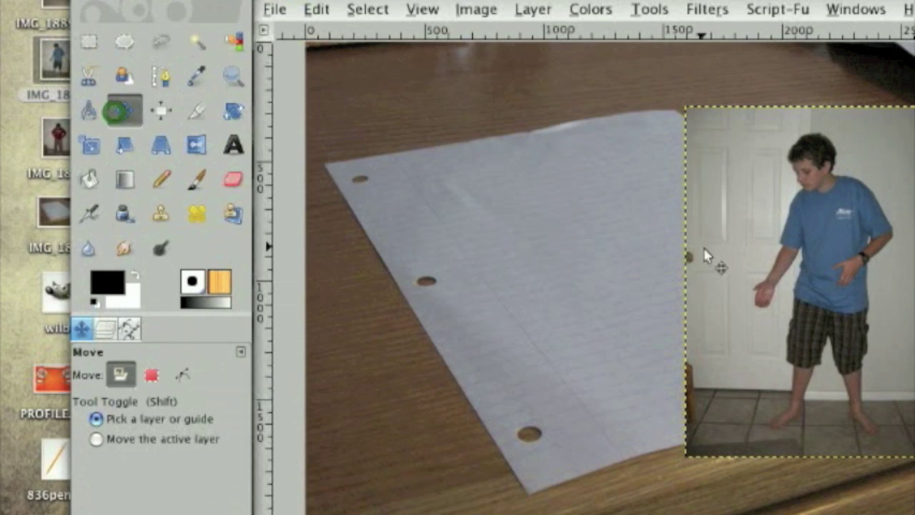
drag(787, 279, 776, 241)
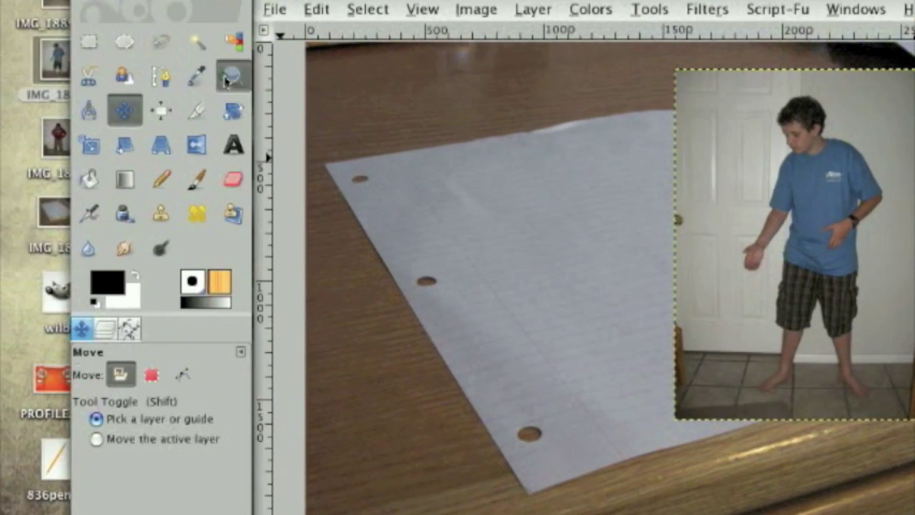
Trace the boy's outline with the Free Select tool, starting at the hair and following the face, with feathered edges at radius 1.0.
click(166, 76)
click(635, 219)
click(739, 232)
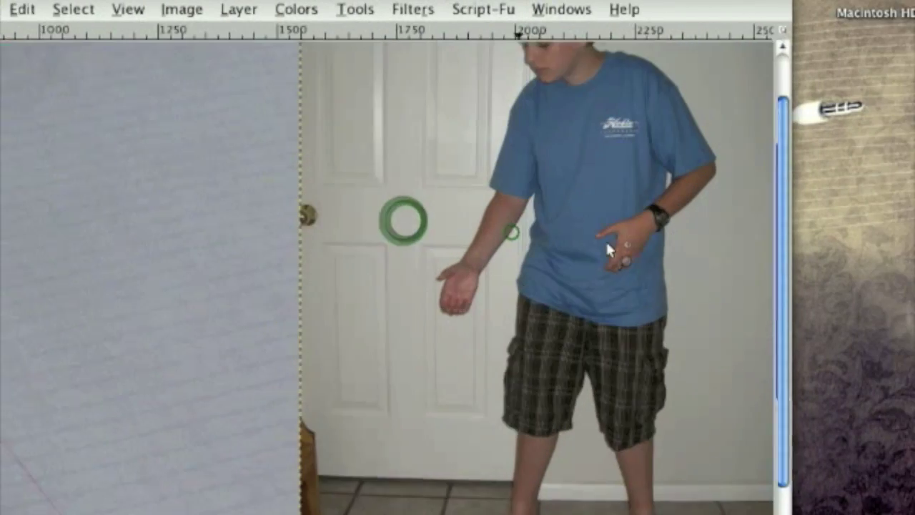
click(600, 241)
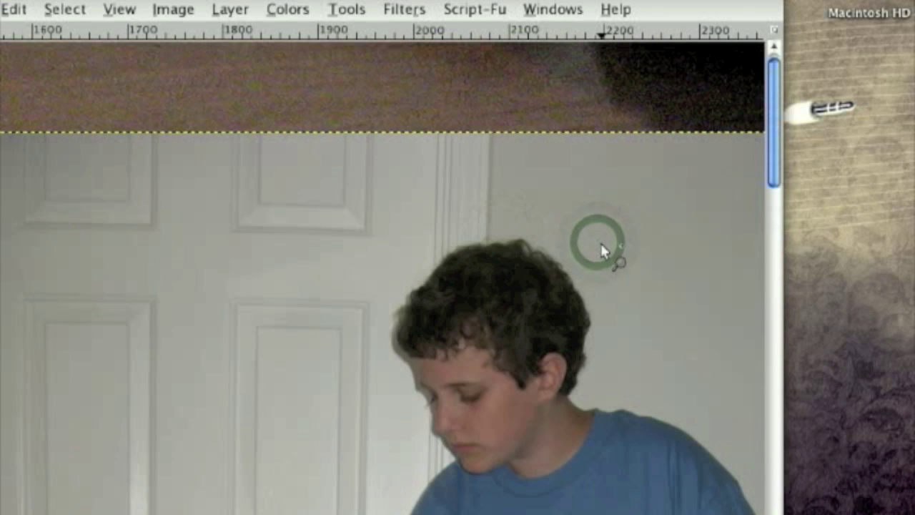
scroll(601, 251, down, 3)
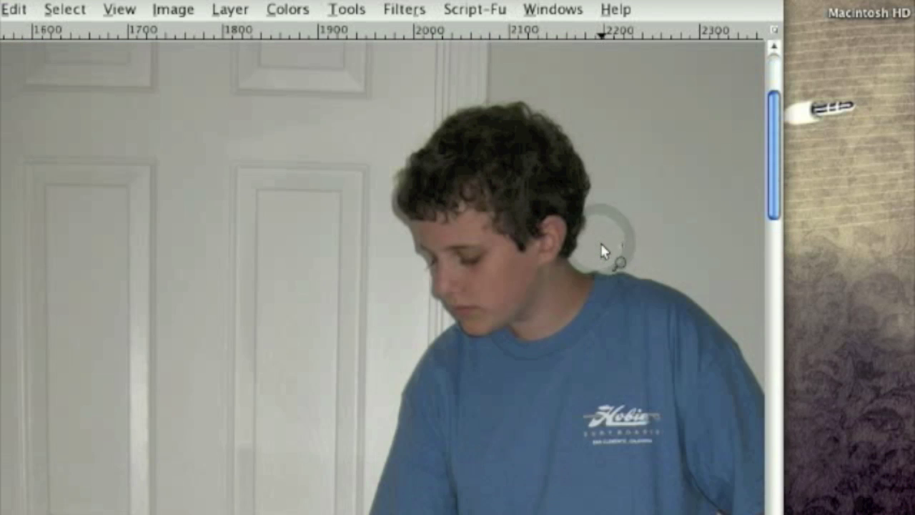
click(531, 218)
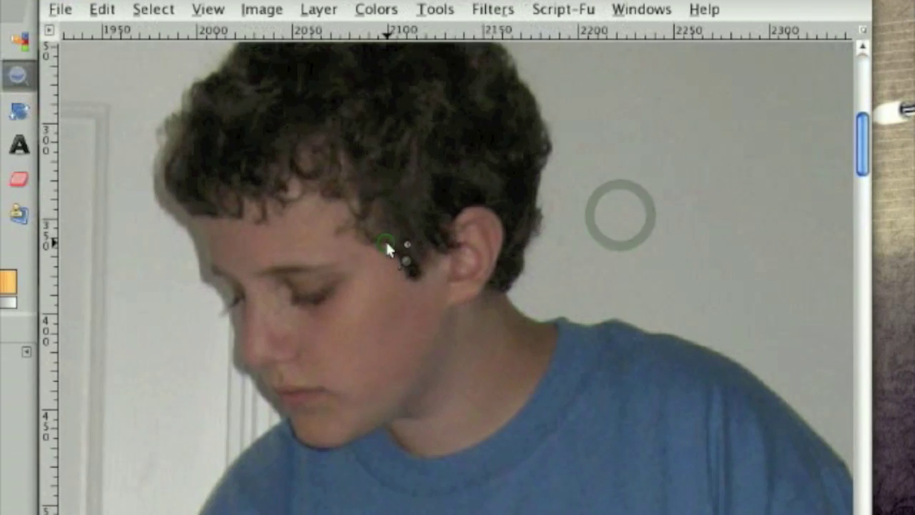
click(300, 246)
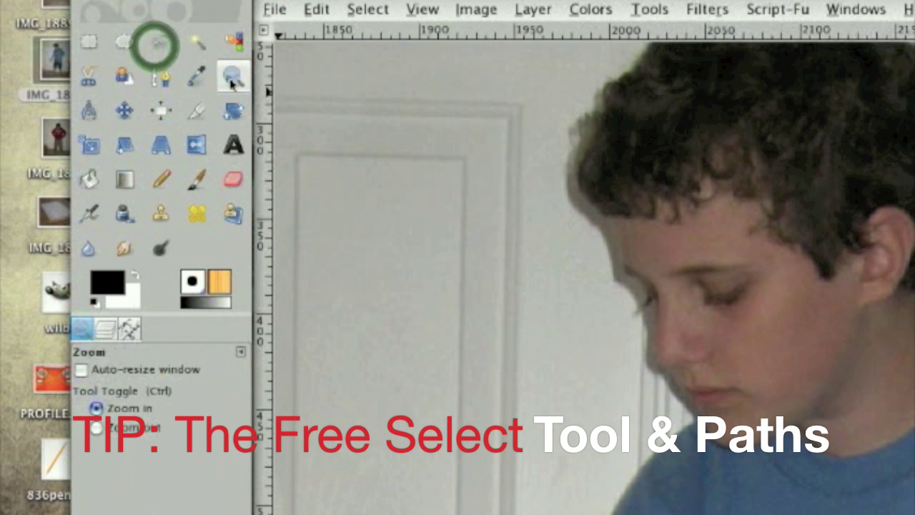
click(647, 161)
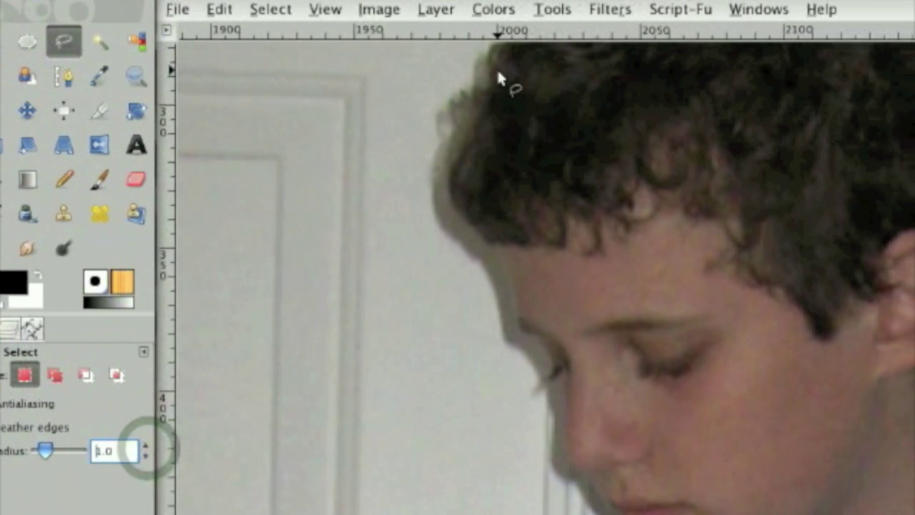
click(468, 69)
click(442, 93)
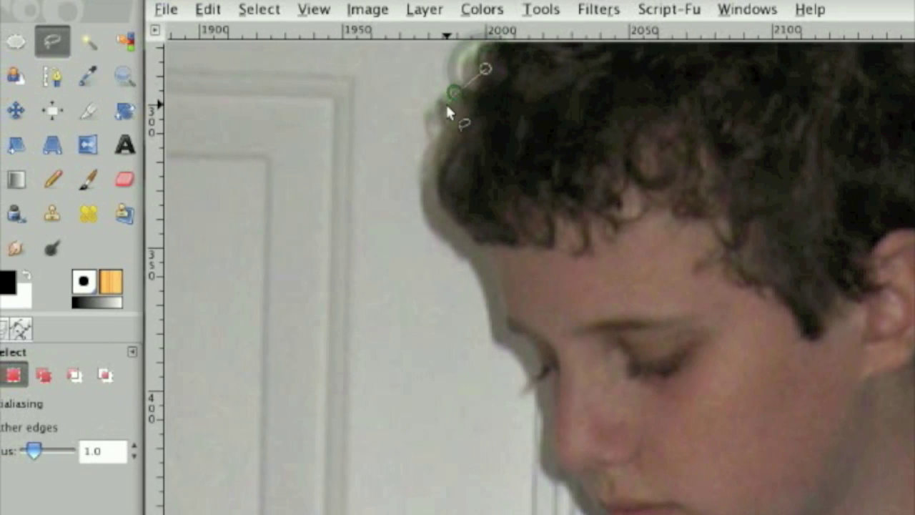
click(434, 105)
click(456, 156)
click(450, 170)
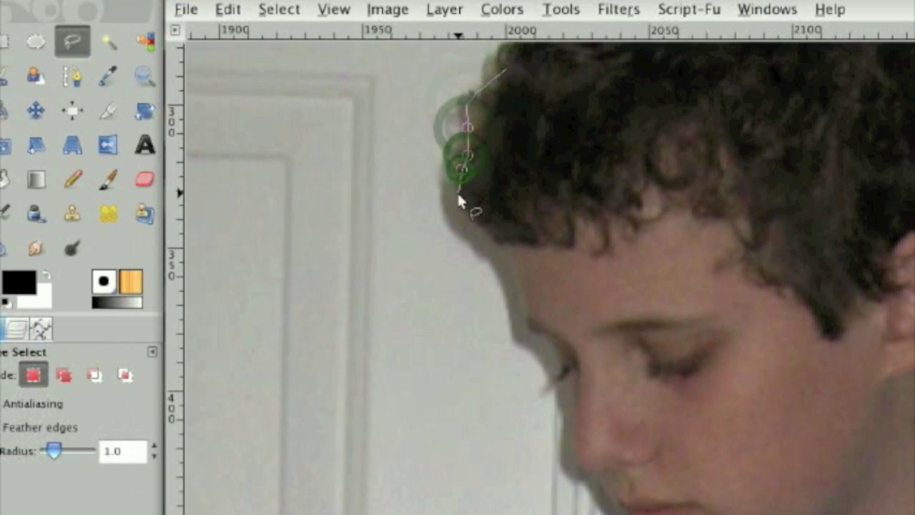
click(447, 192)
click(465, 217)
click(472, 234)
click(490, 248)
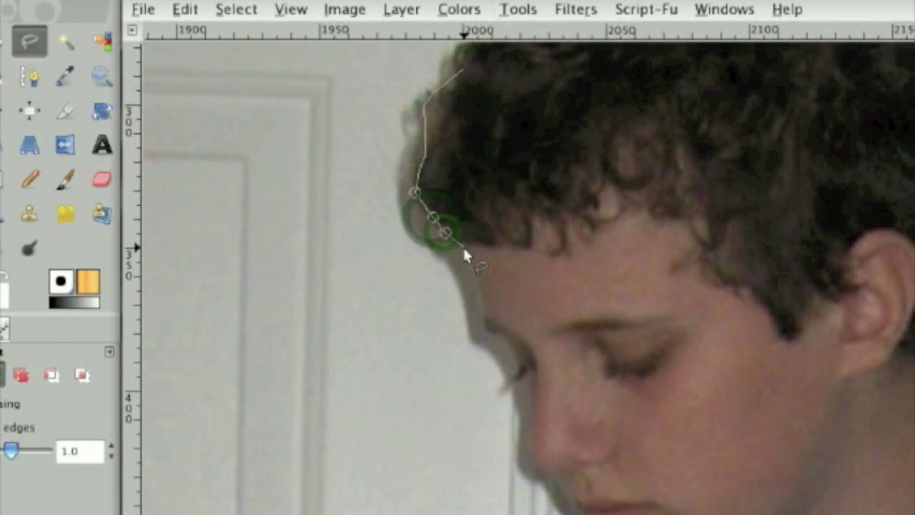
click(500, 268)
click(508, 287)
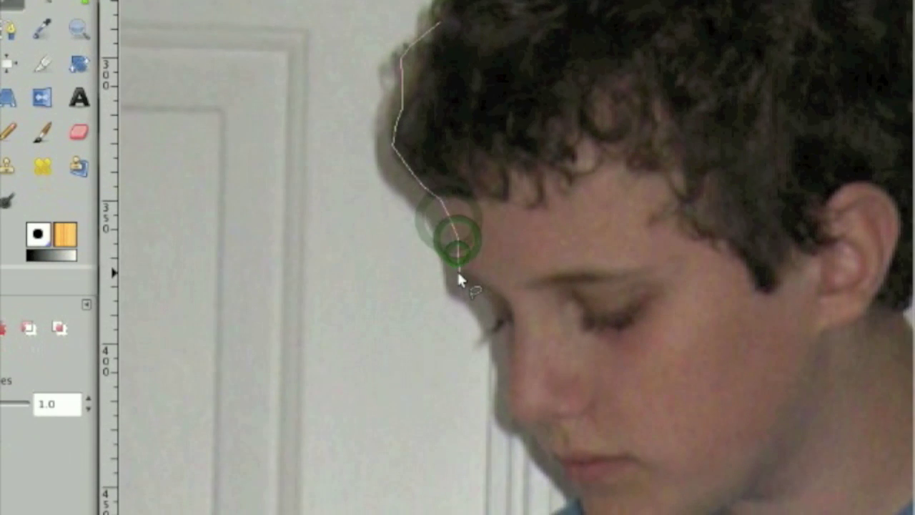
click(458, 273)
click(463, 278)
click(473, 284)
click(482, 294)
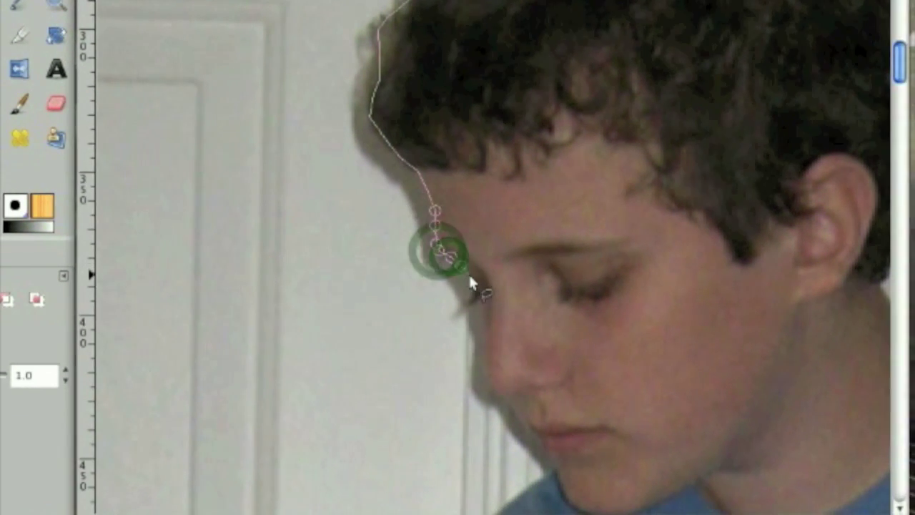
click(469, 279)
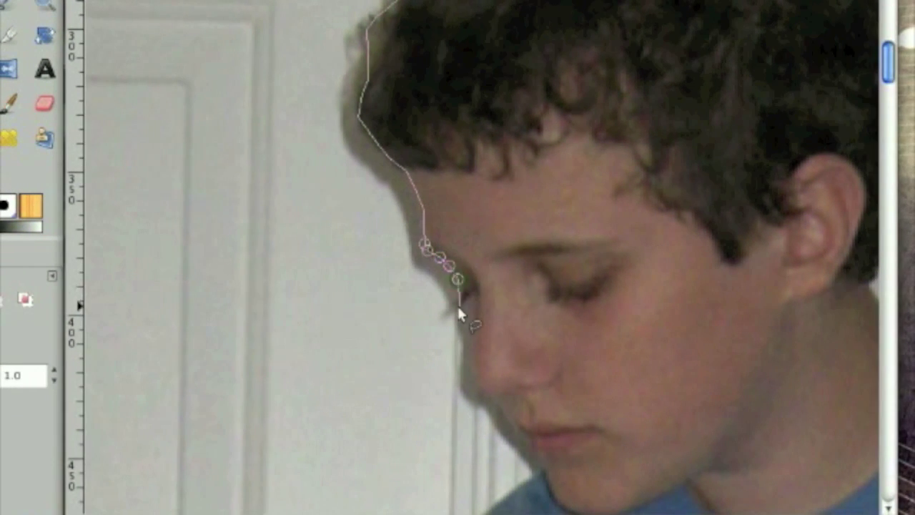
click(468, 293)
click(475, 291)
click(476, 304)
click(476, 327)
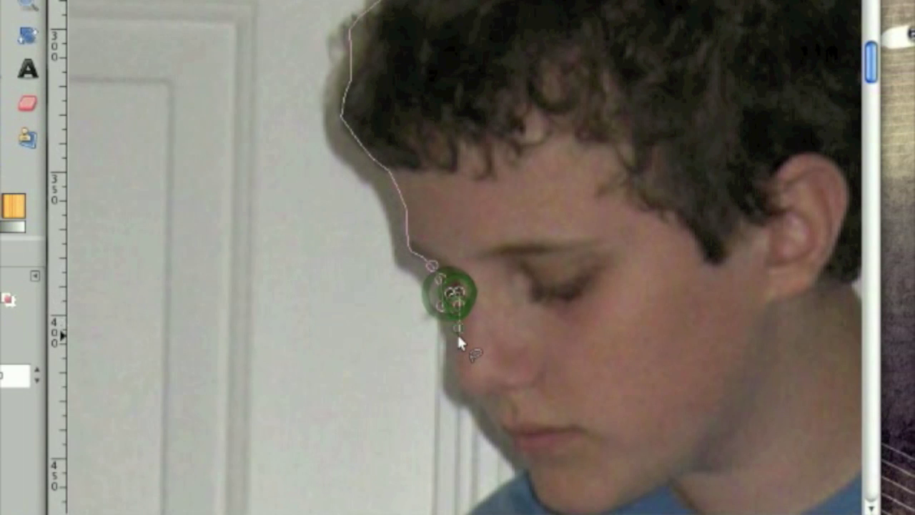
click(464, 392)
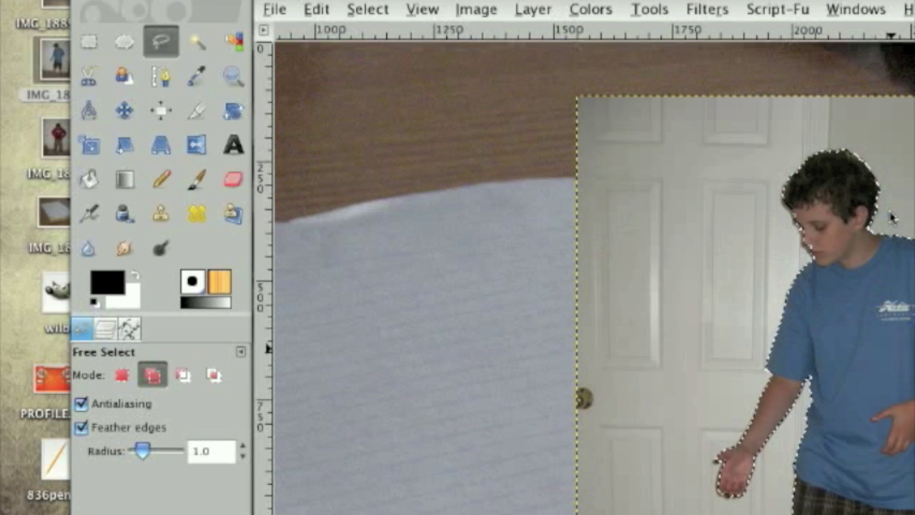
Cut away the background around the boy on his photo layer by inverting the outline selection, and deselect everything.
click(424, 10)
mouse_move(500, 76)
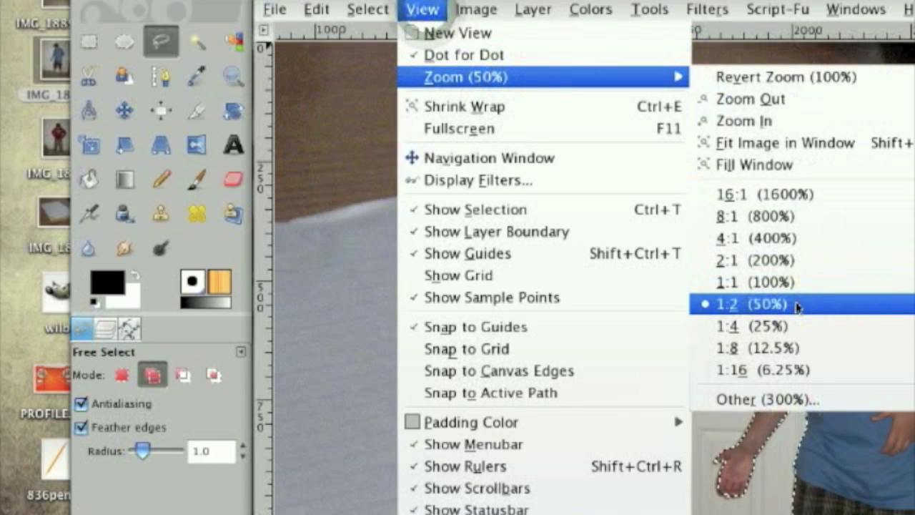
click(794, 325)
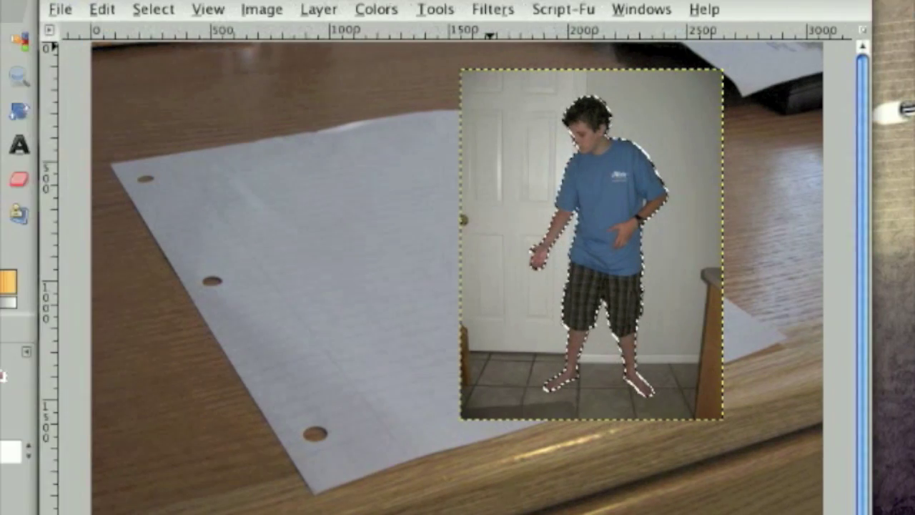
click(65, 8)
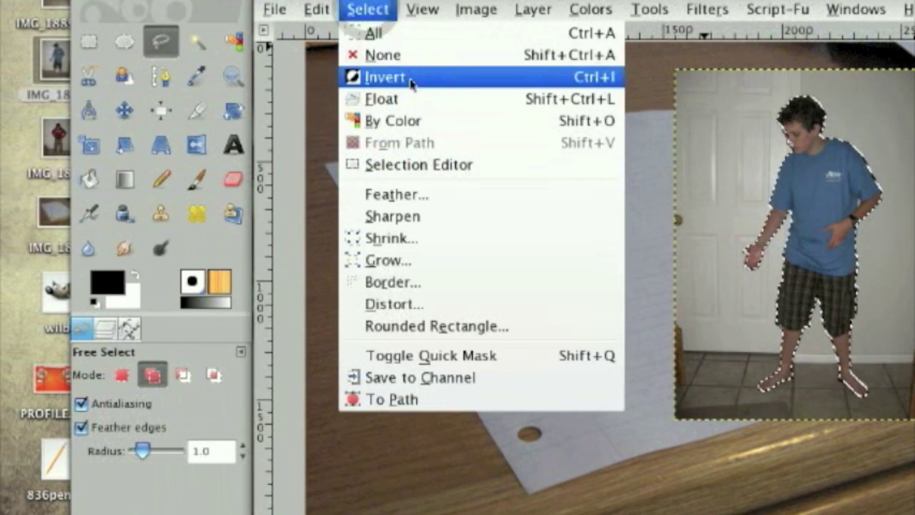
click(384, 77)
click(316, 9)
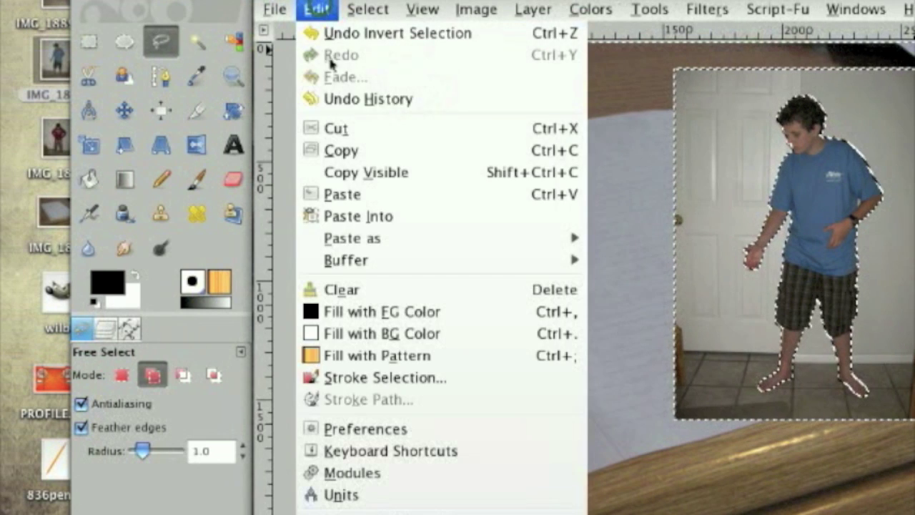
click(332, 133)
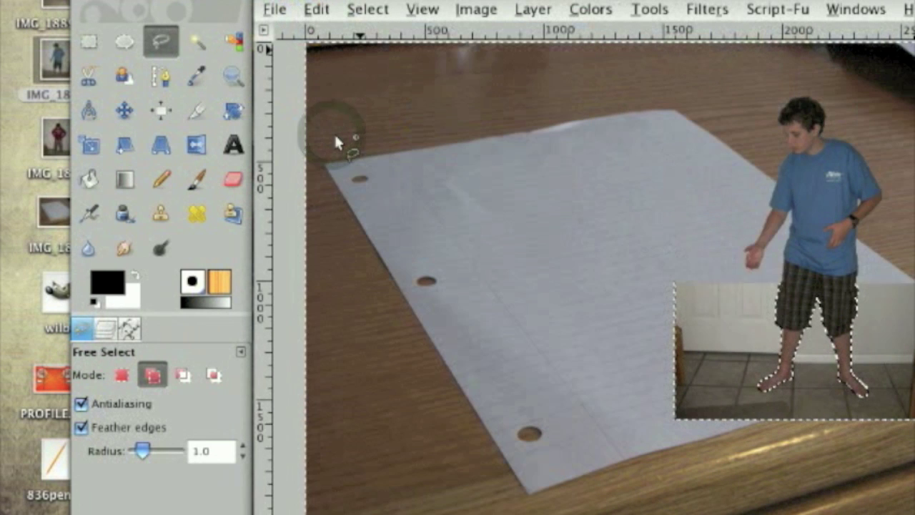
click(381, 12)
click(383, 57)
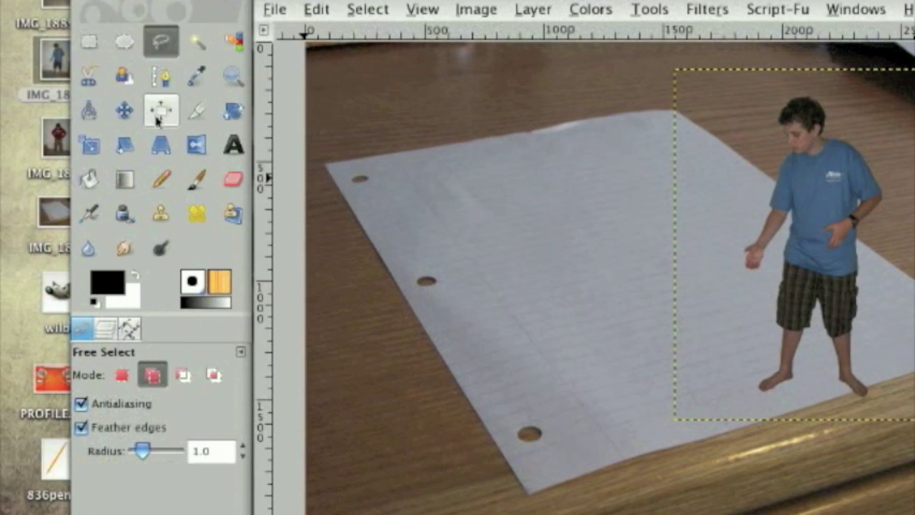
Move the boy's cutout up on the paper and scale its layer down to about 945 px wide.
click(125, 115)
drag(830, 285, 848, 210)
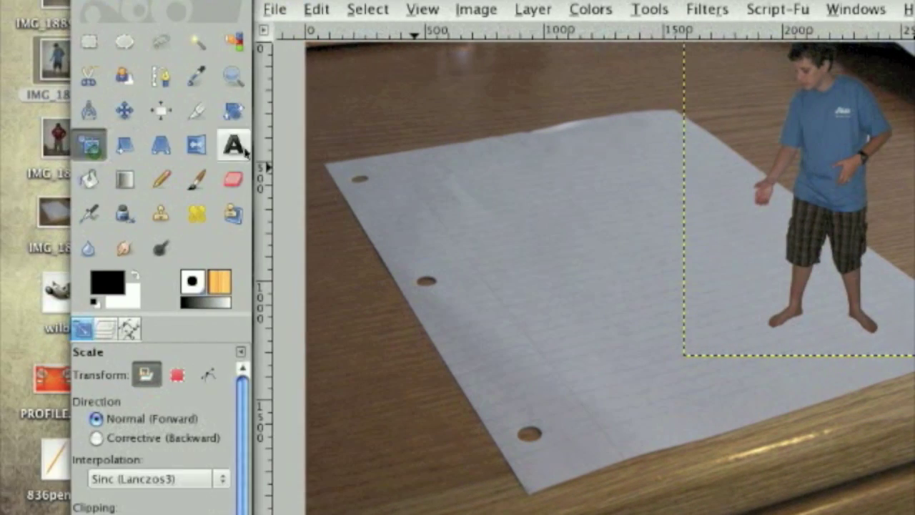
click(705, 166)
drag(697, 108, 784, 167)
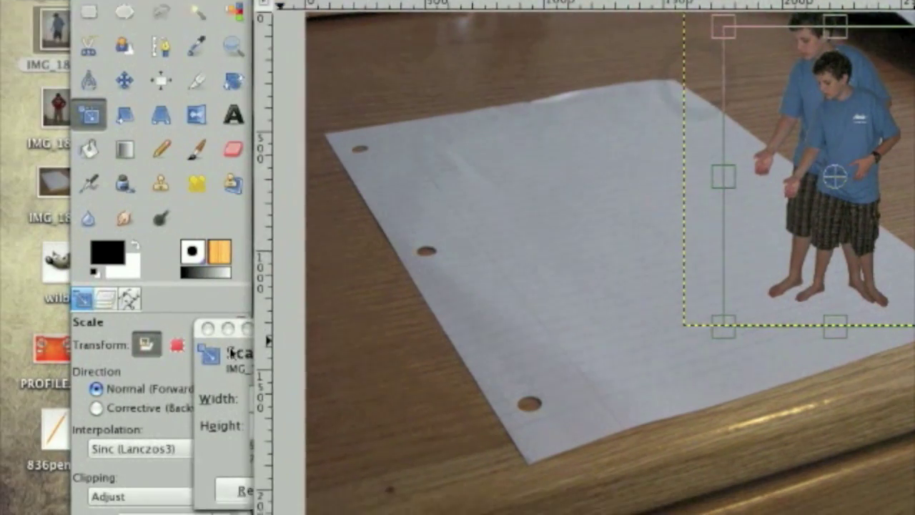
click(229, 349)
click(406, 445)
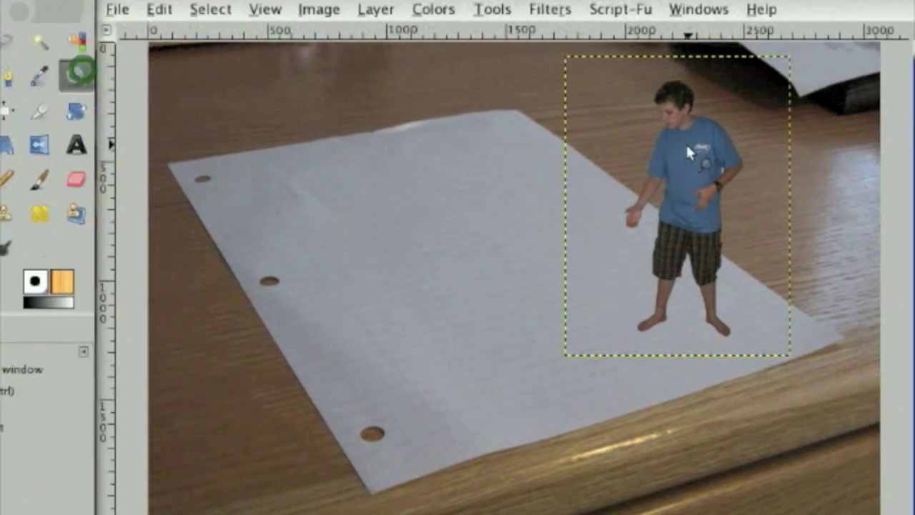
Set up the Paintbrush with a Circle Fuzzy brush for close-up work on the boy's edges.
click(545, 146)
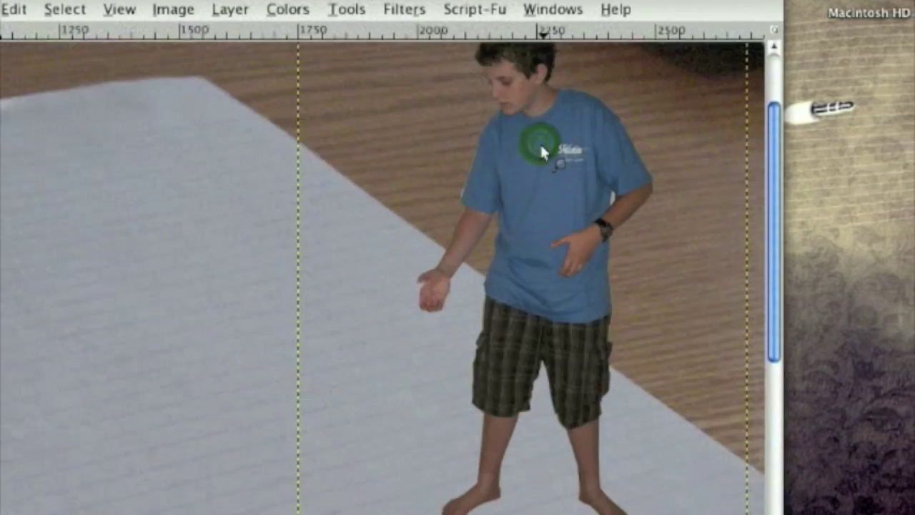
click(540, 142)
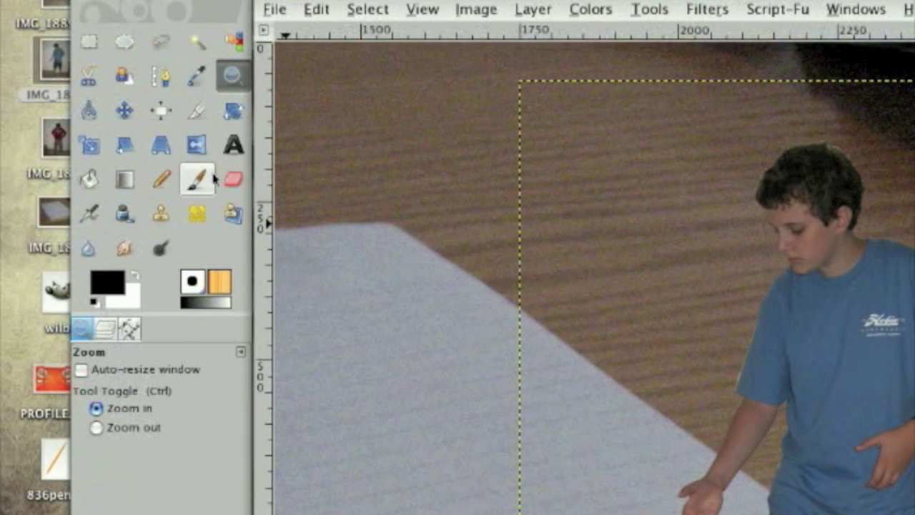
click(198, 179)
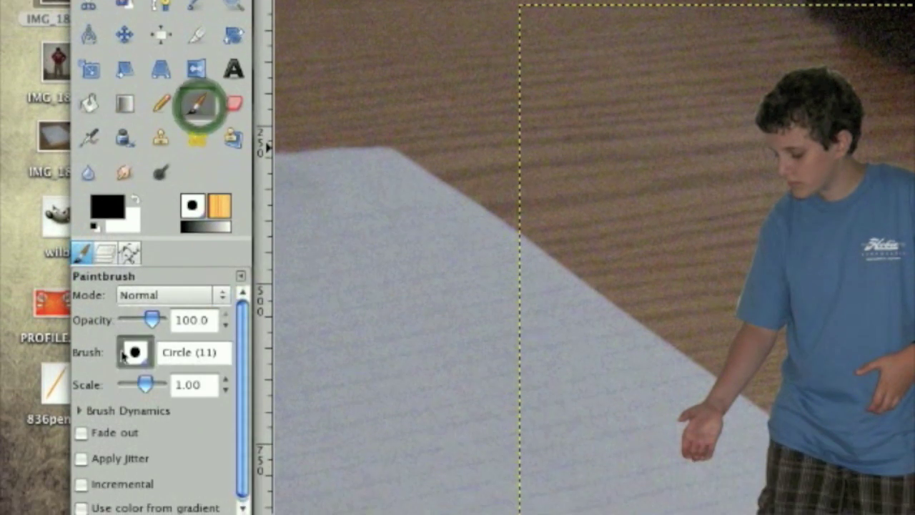
click(123, 426)
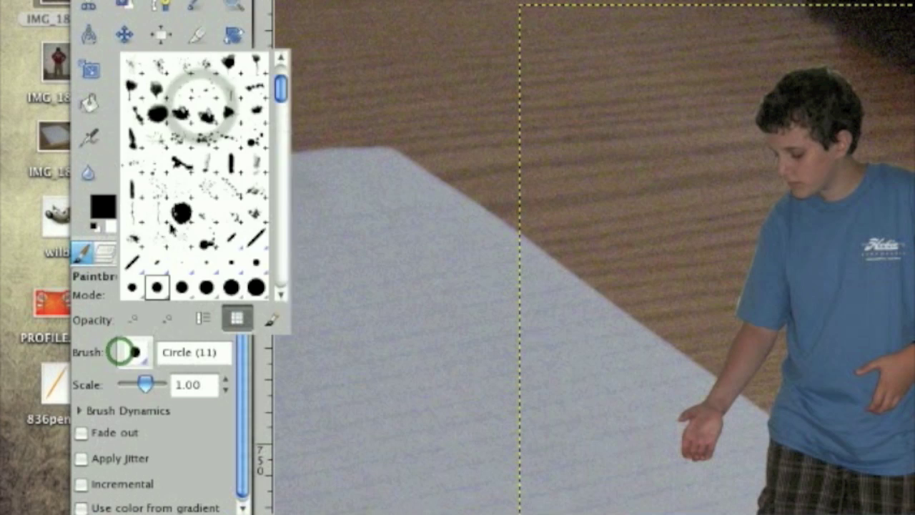
scroll(234, 274, down, 3)
click(171, 222)
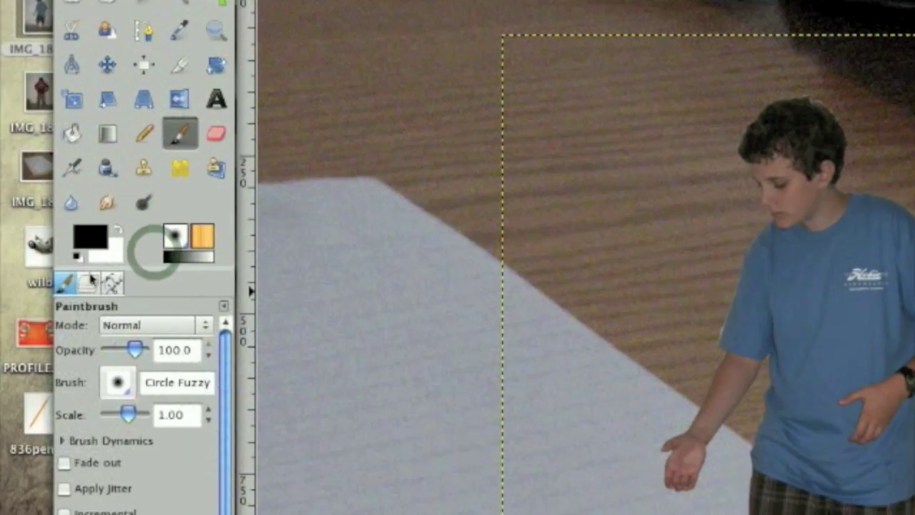
Add a layer mask to the IMG_1893.jpg layer, initialized to White (full opacity).
click(68, 288)
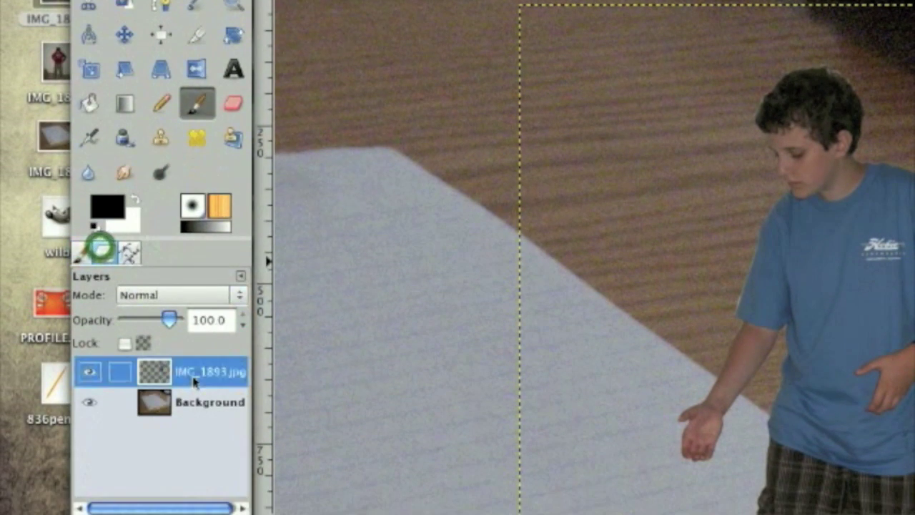
right_click(154, 414)
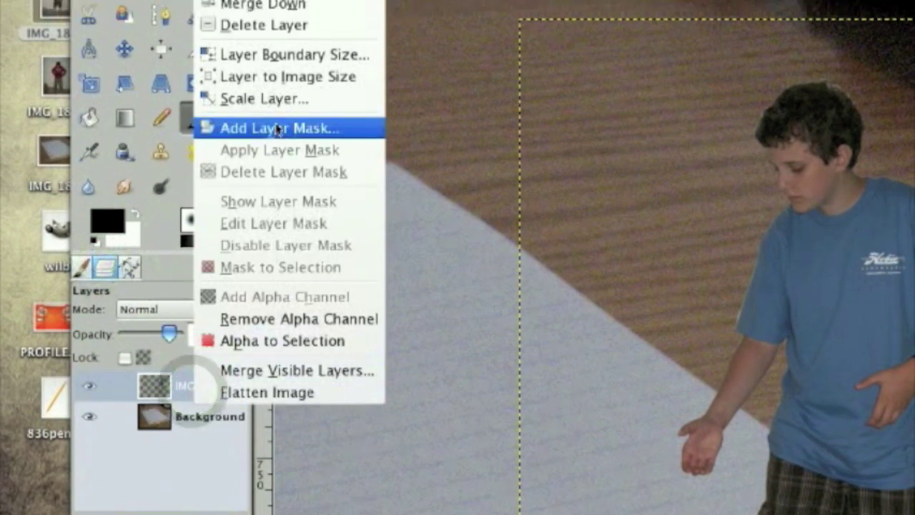
click(271, 114)
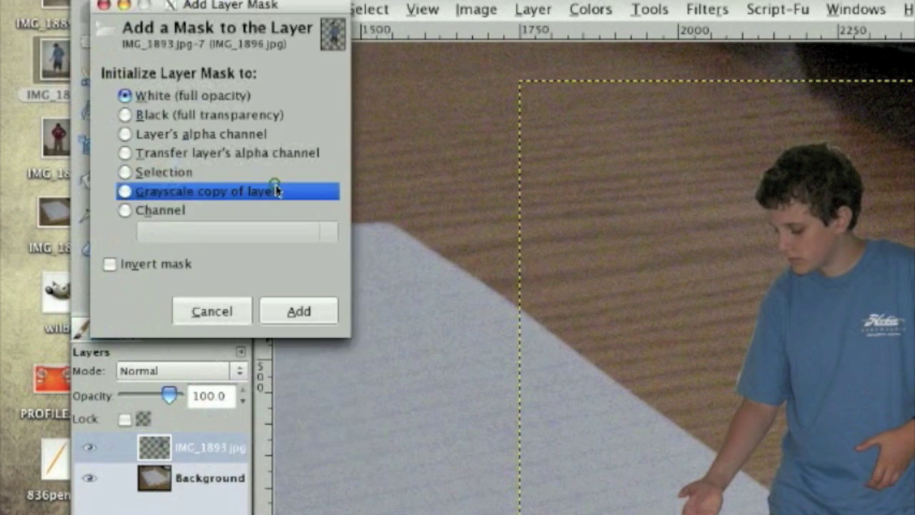
click(272, 118)
click(298, 237)
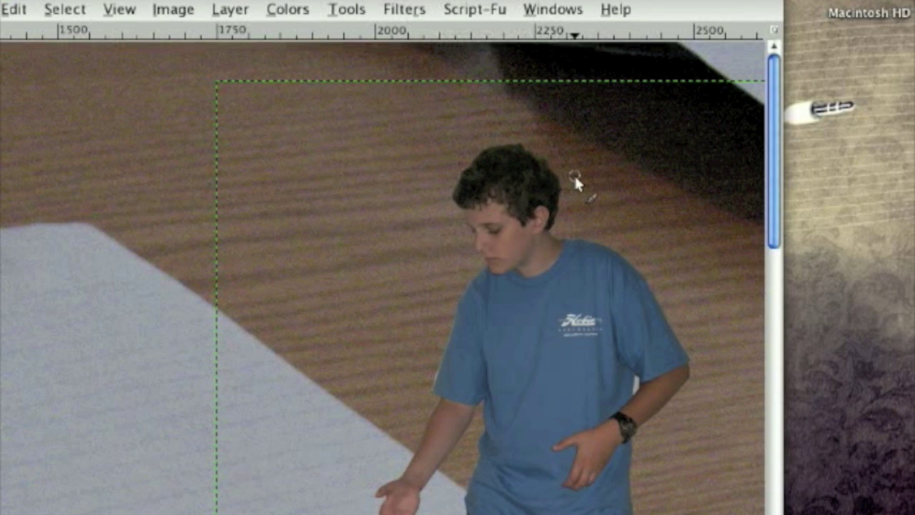
Touch up the edge of the boy's hair with black on the mask and apply the layer mask.
click(545, 153)
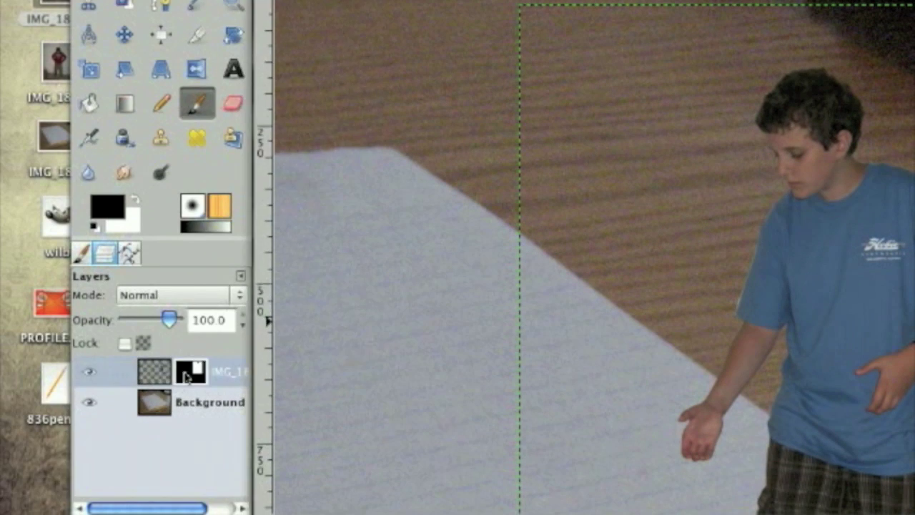
right_click(183, 371)
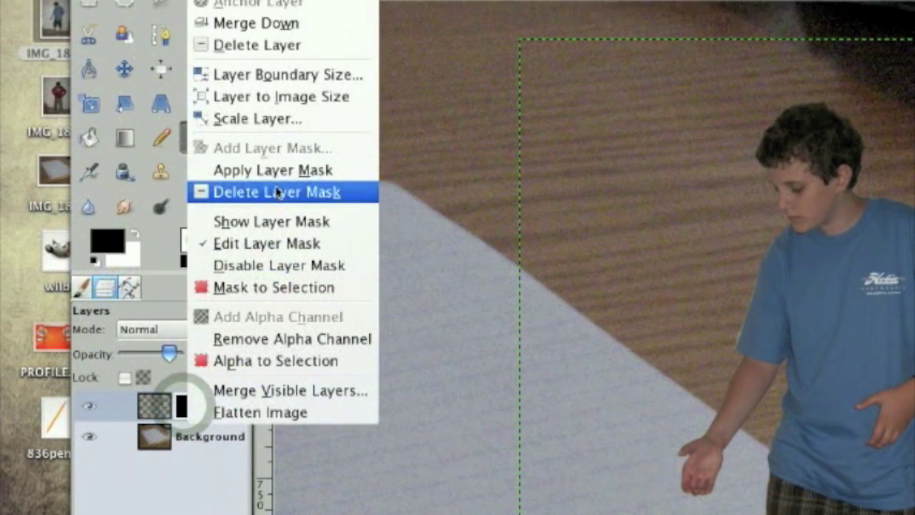
click(280, 157)
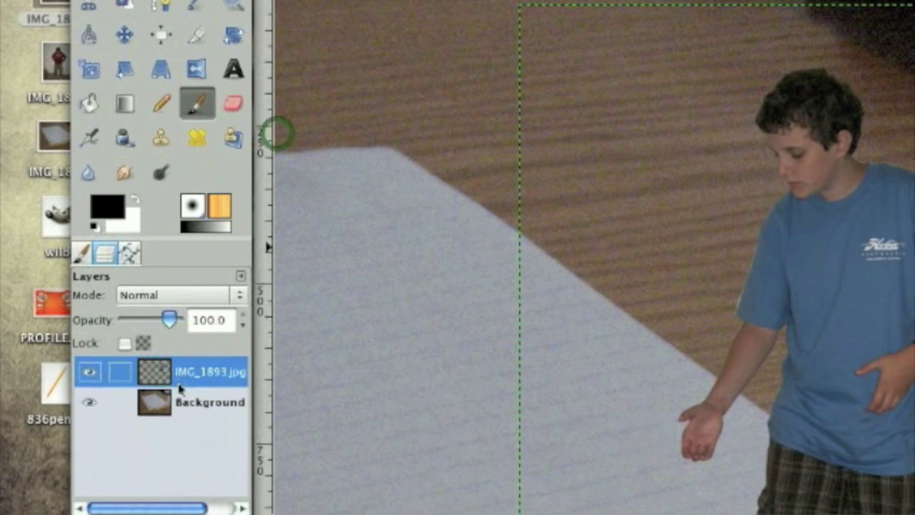
Duplicate the IMG_1893.jpg layer and turn the lower copy's alpha into a selection of the boy's shape.
click(180, 400)
click(422, 9)
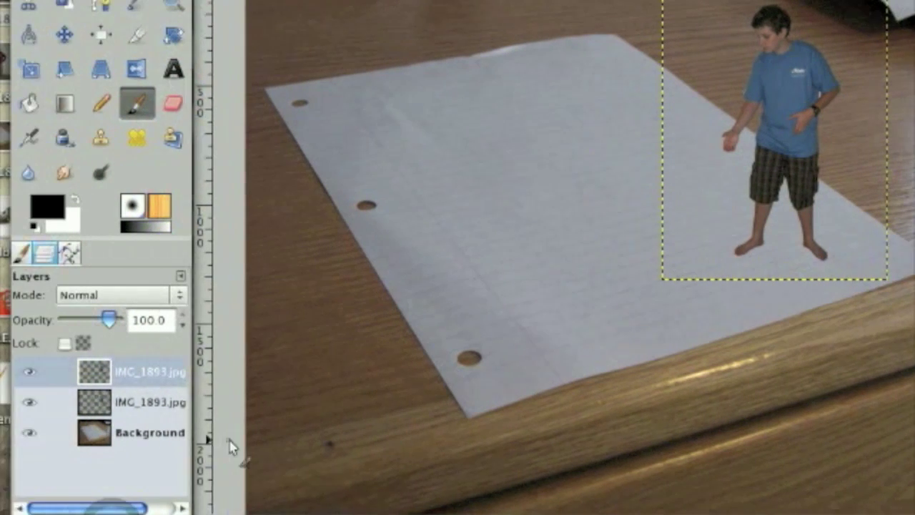
click(209, 409)
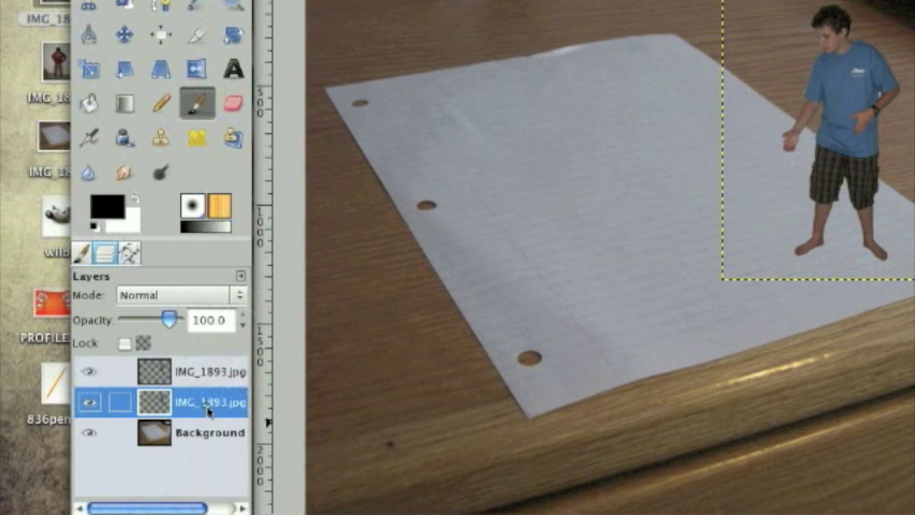
right_click(209, 411)
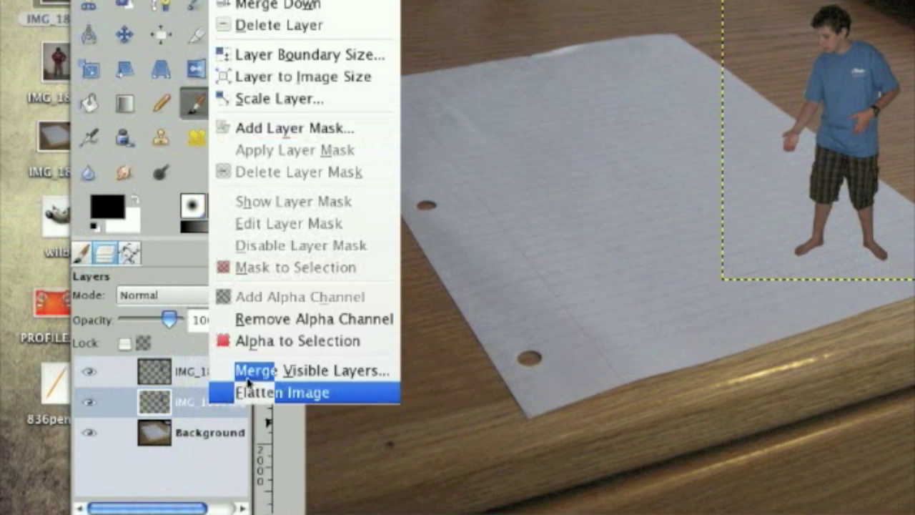
click(268, 349)
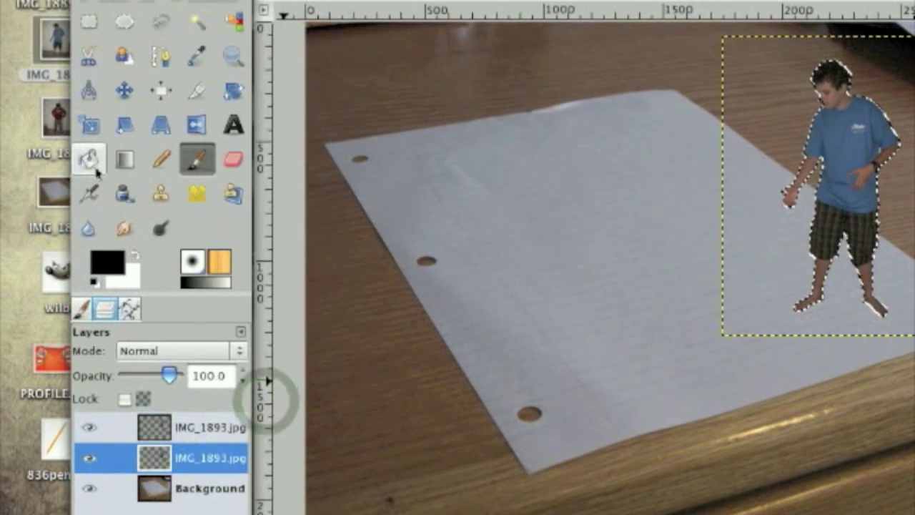
Fill the boy's shape on the lower copy with black using Bucket Fill, and deselect everything.
click(89, 105)
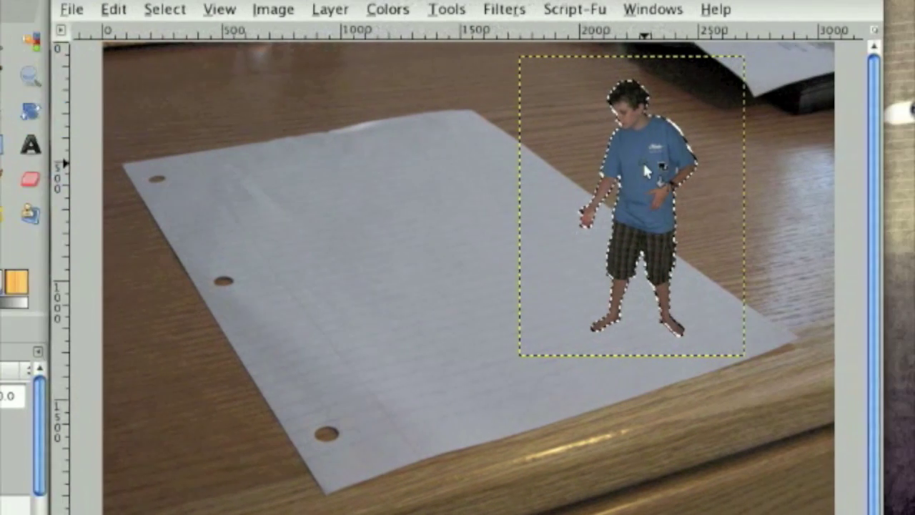
click(846, 89)
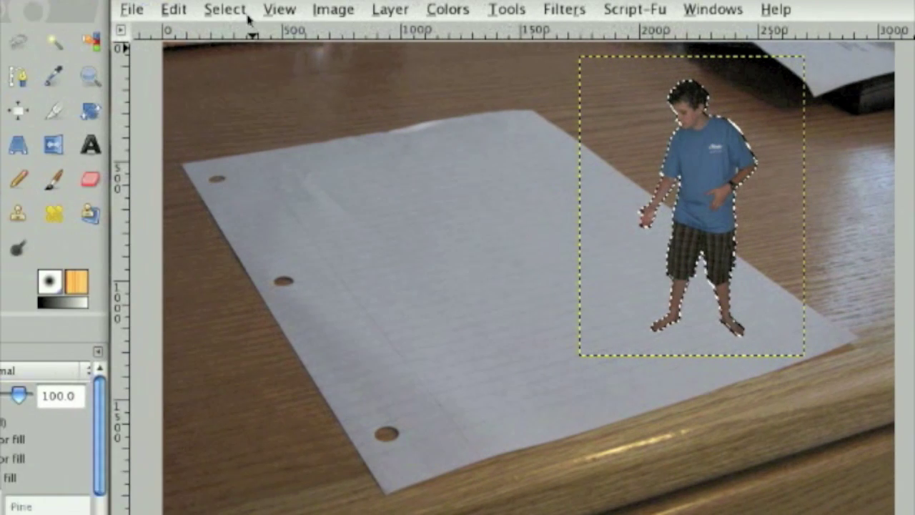
click(80, 9)
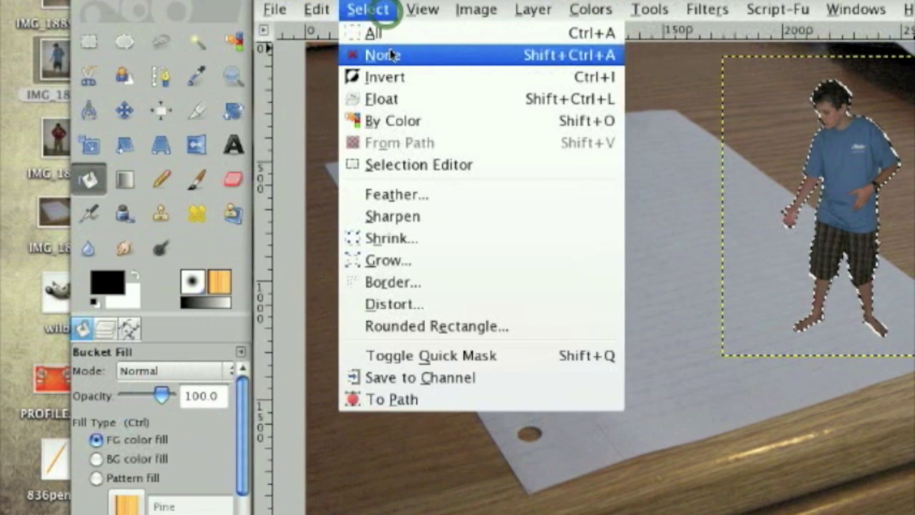
click(389, 55)
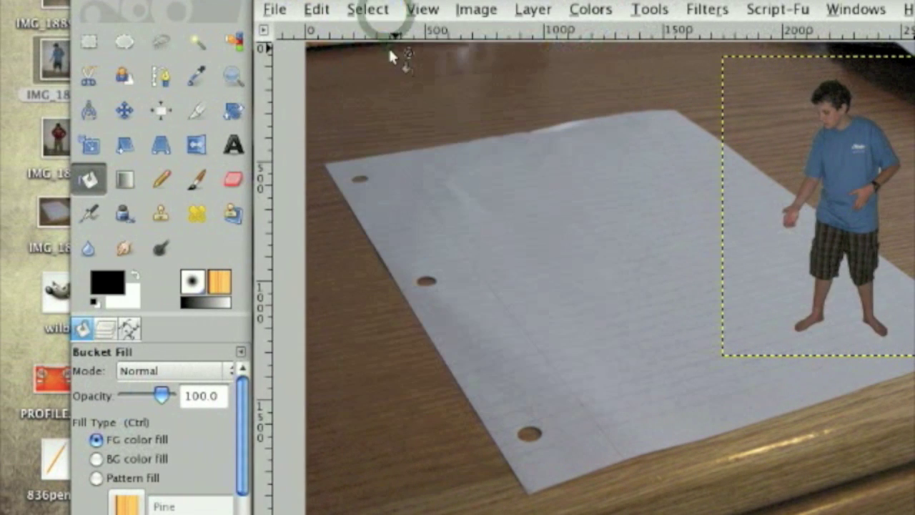
Slant and shorten the black silhouette with the Perspective tool so it falls behind the boy to his right as a shadow.
click(163, 145)
click(707, 183)
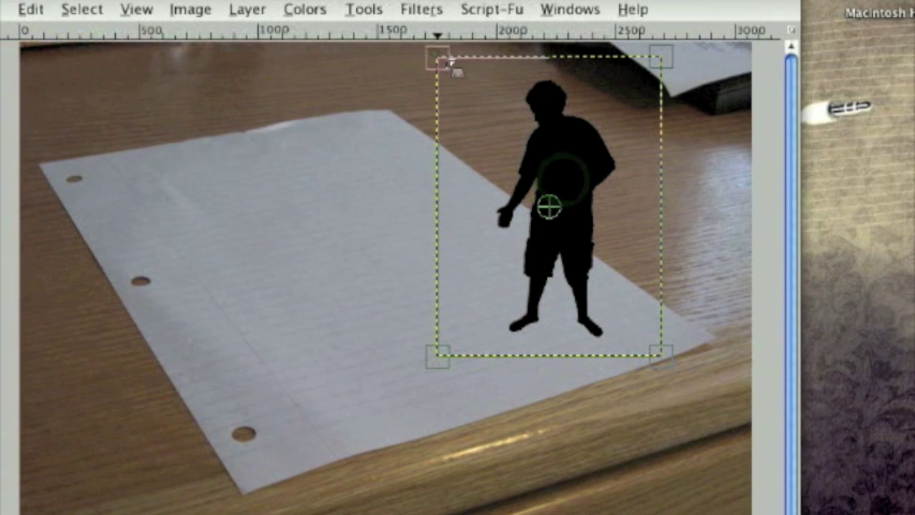
drag(449, 63, 691, 137)
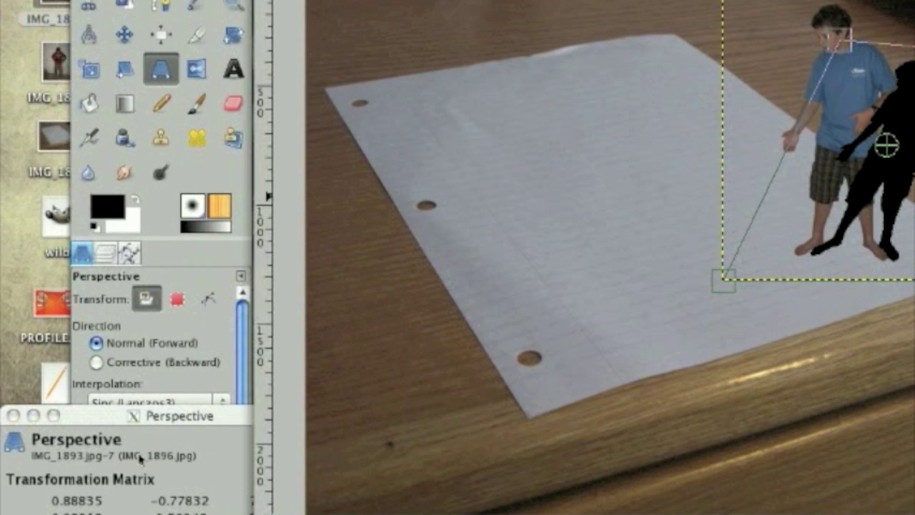
drag(180, 414, 323, 203)
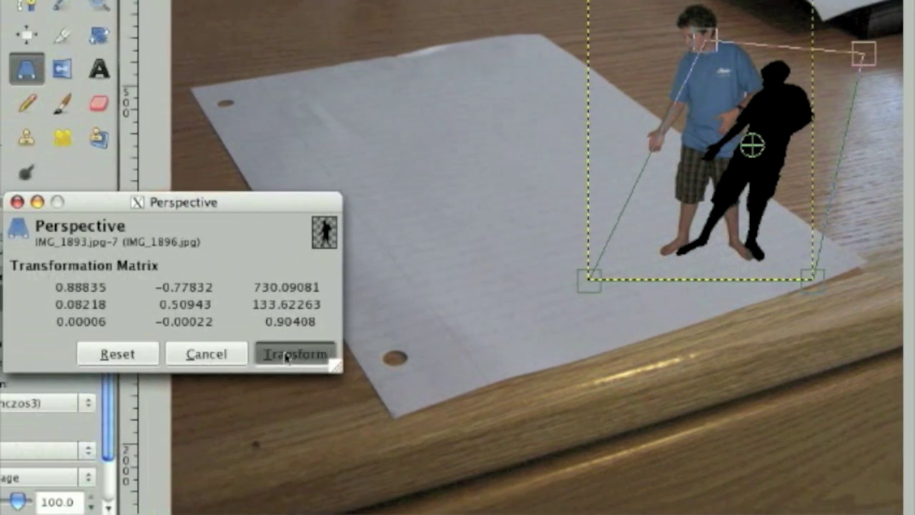
click(128, 427)
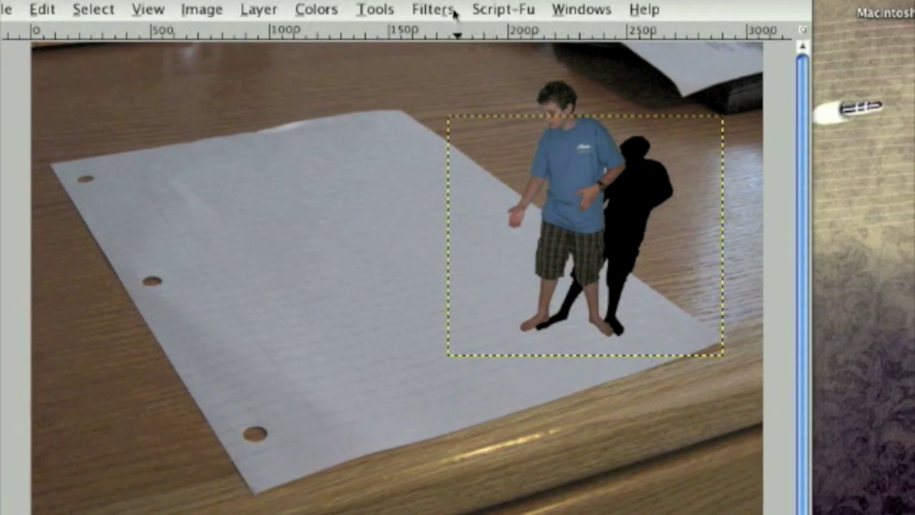
Soften the black silhouette with a Gaussian Blur of 15 px horizontal and 15 px vertical radius.
click(453, 11)
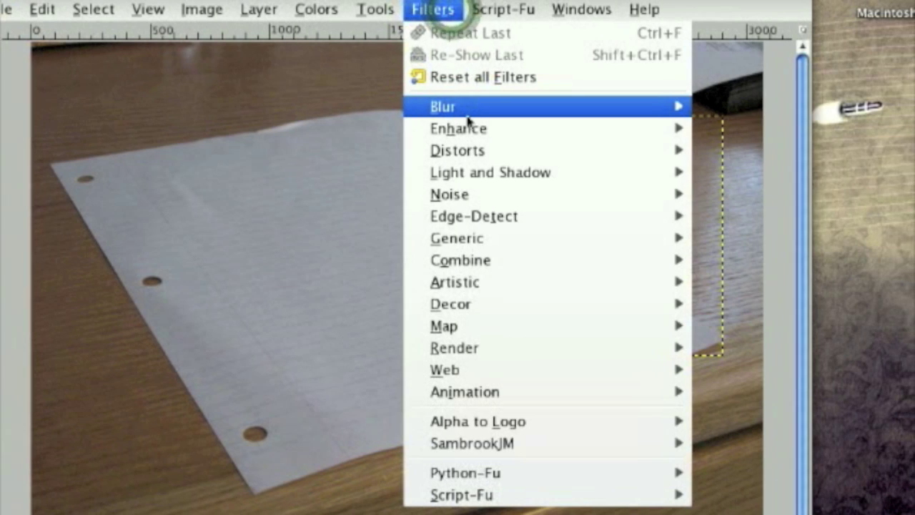
mouse_move(467, 115)
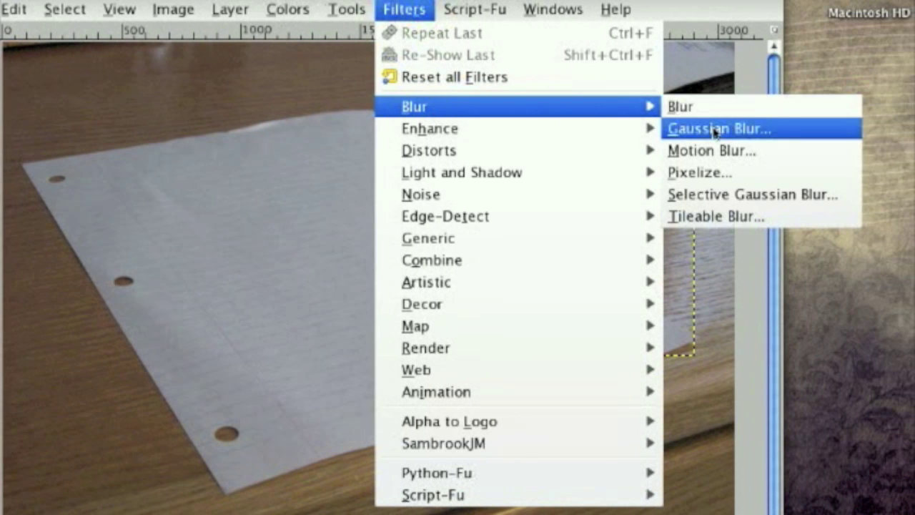
click(714, 129)
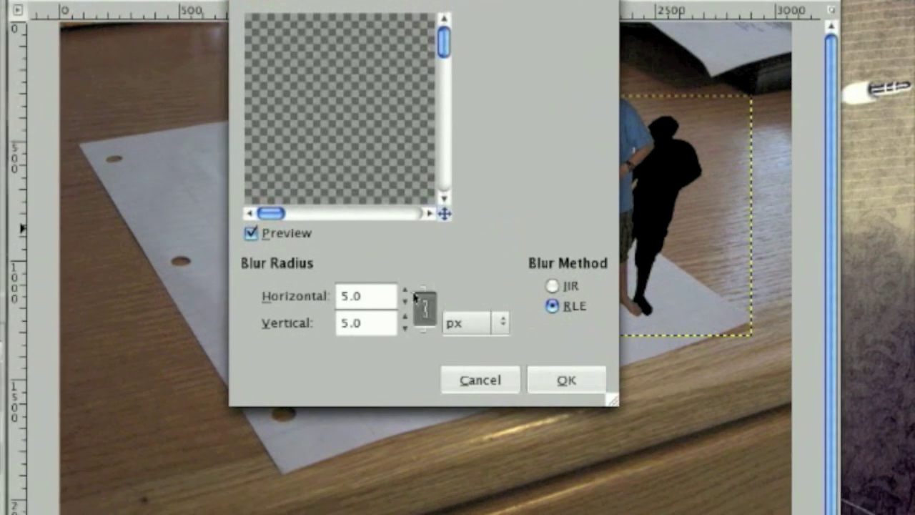
click(415, 294)
click(406, 289)
click(421, 309)
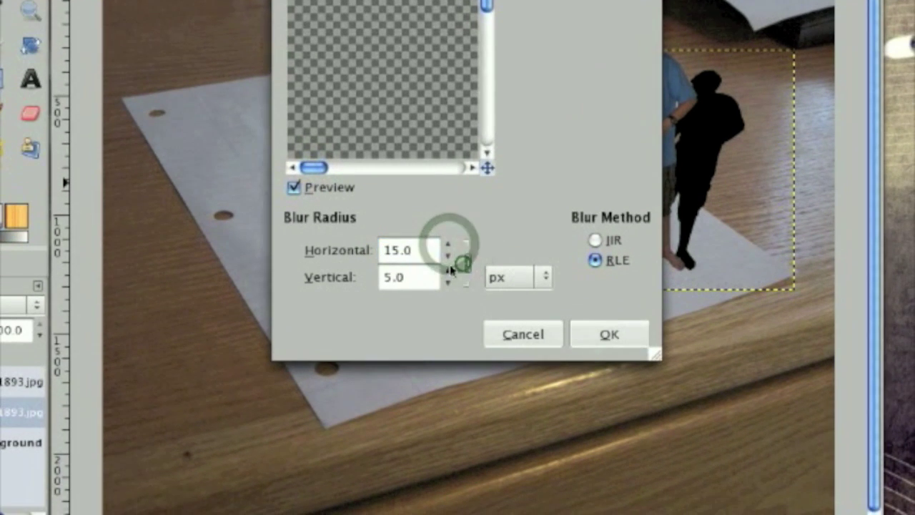
click(449, 270)
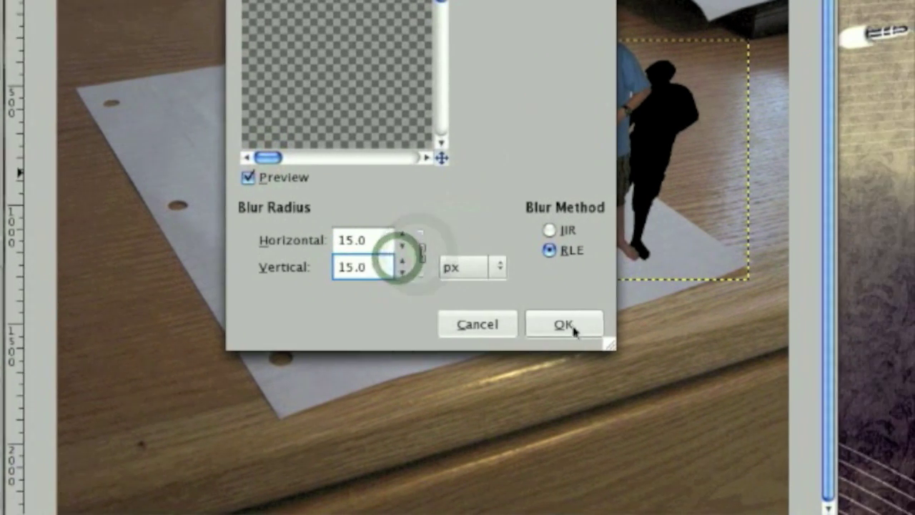
click(618, 335)
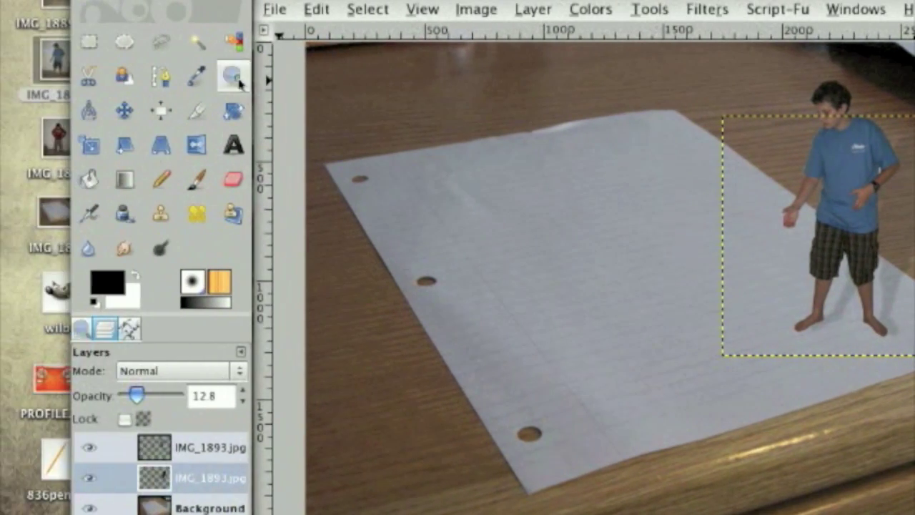
Select the part of the shadow lying on the wooden table, cut it out of the shadow layer, and deselect everything.
click(125, 3)
click(644, 284)
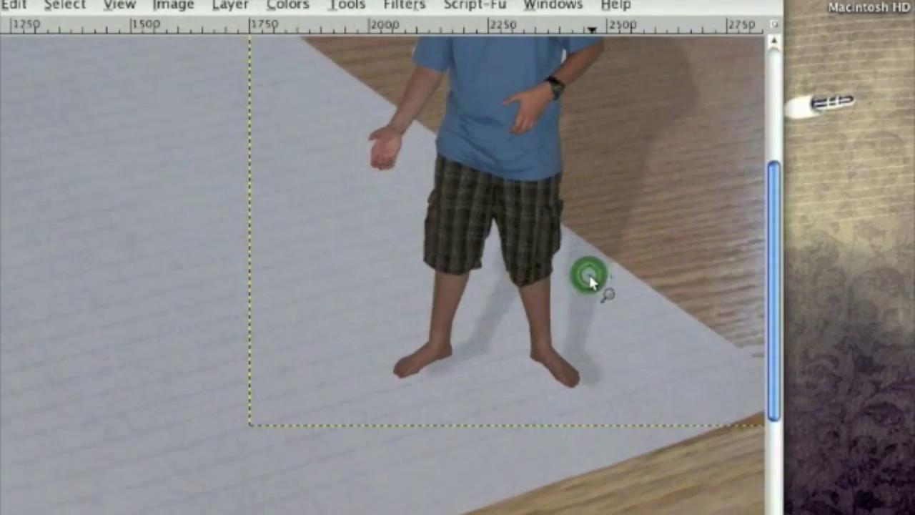
click(641, 284)
click(635, 254)
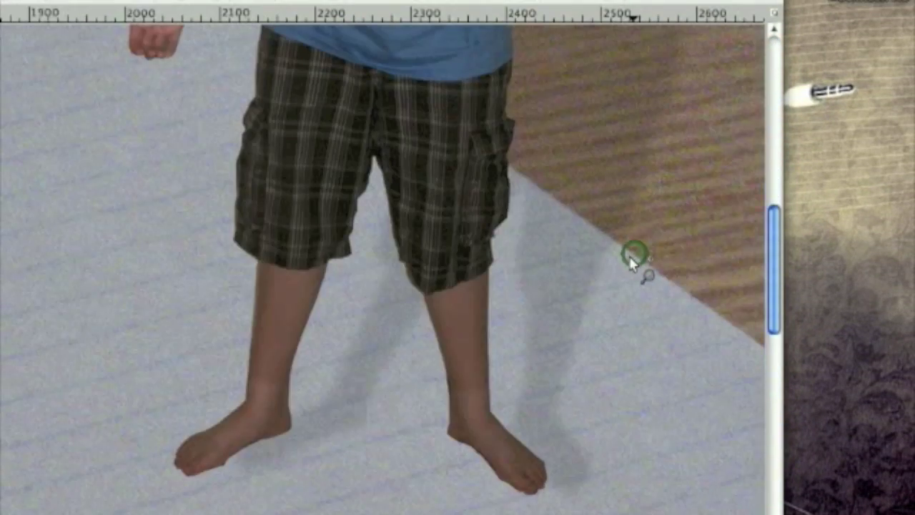
drag(636, 254, 451, 259)
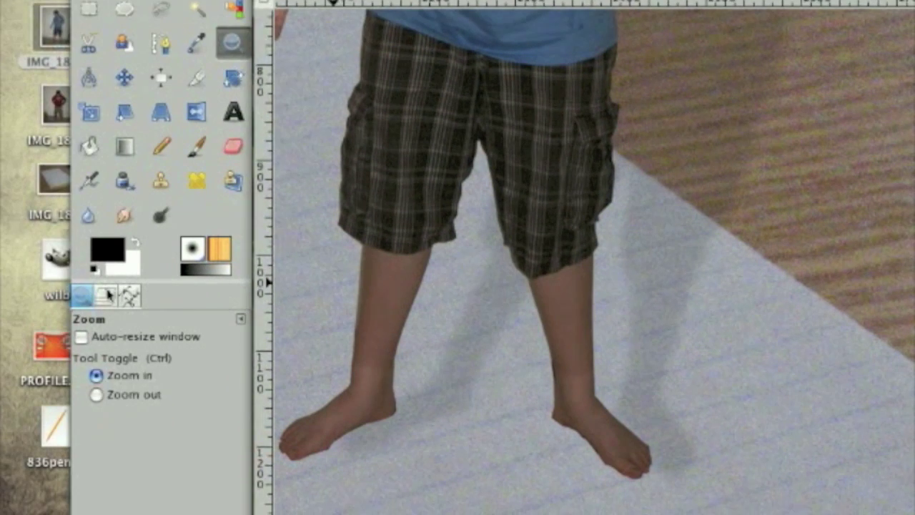
click(105, 295)
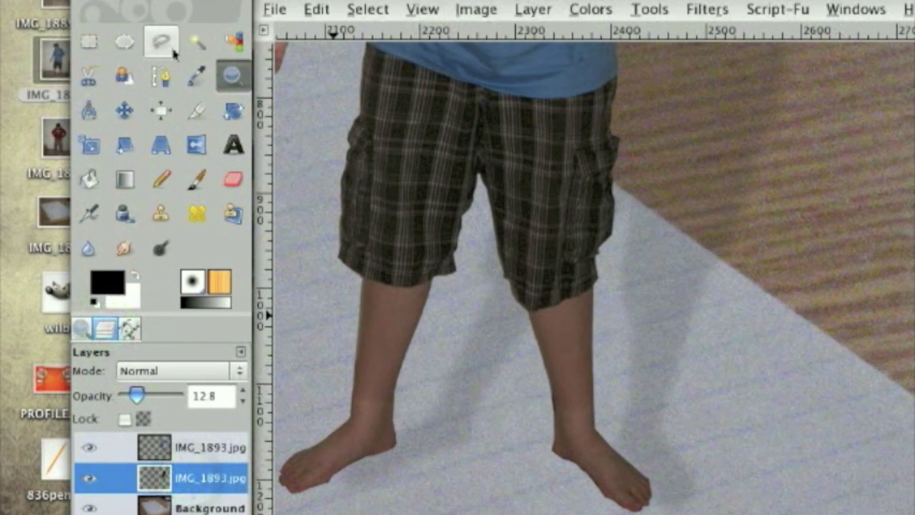
click(172, 50)
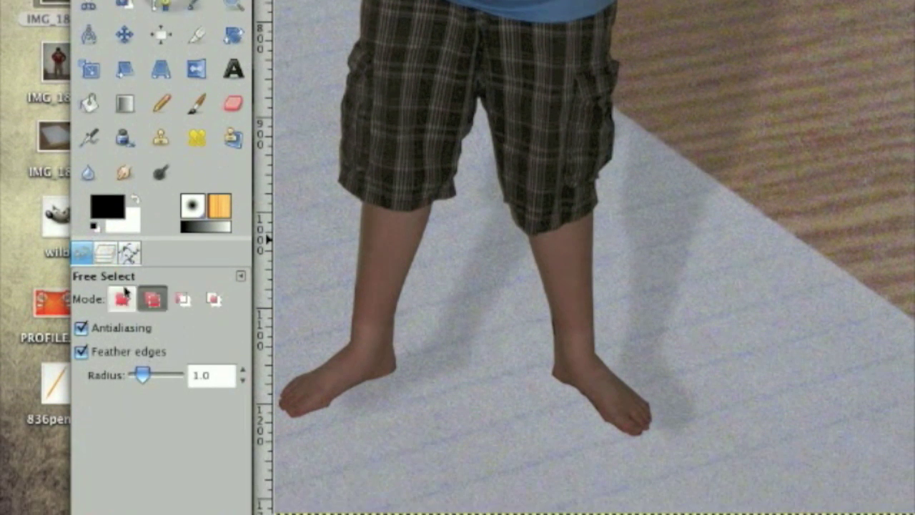
click(105, 328)
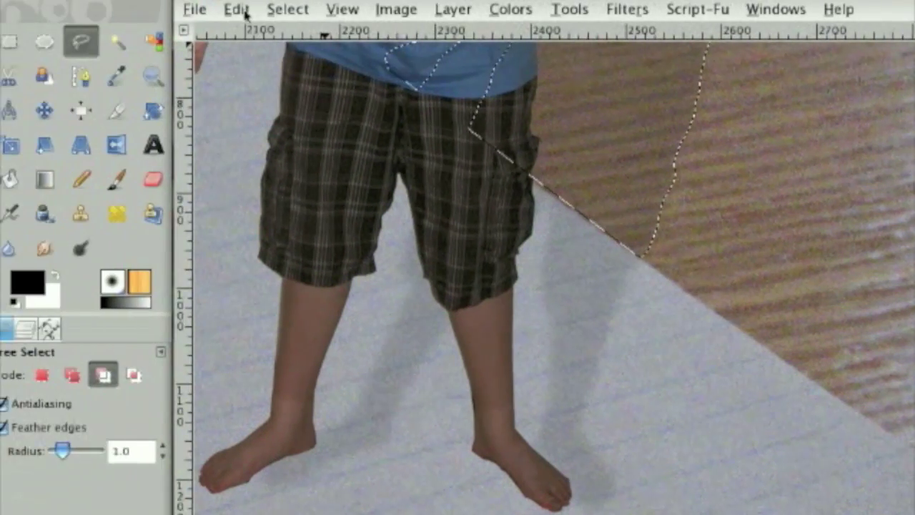
click(237, 9)
click(342, 136)
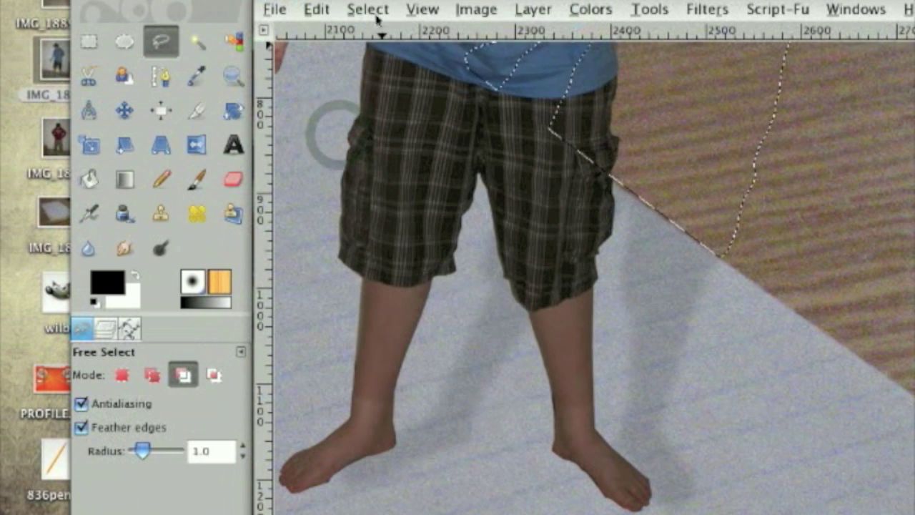
click(370, 9)
click(370, 10)
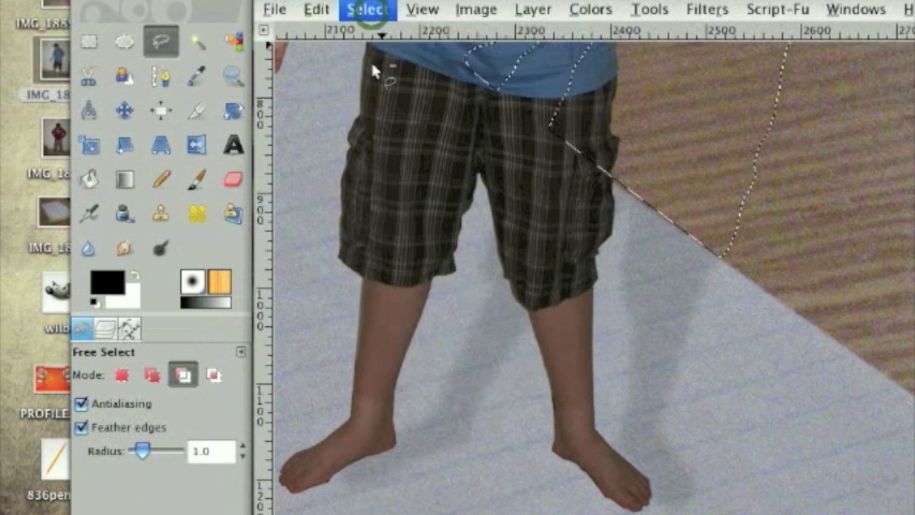
Add a new layer directly above the shadow layer.
click(104, 328)
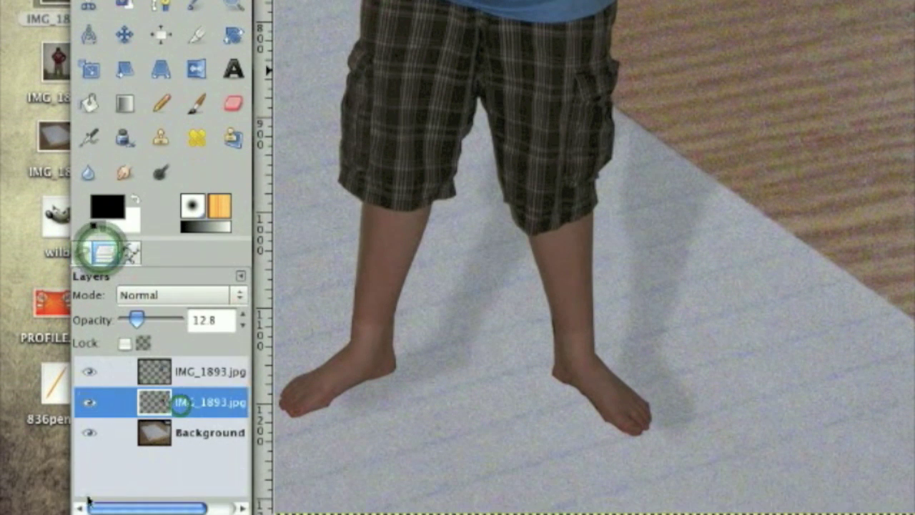
click(85, 513)
click(342, 217)
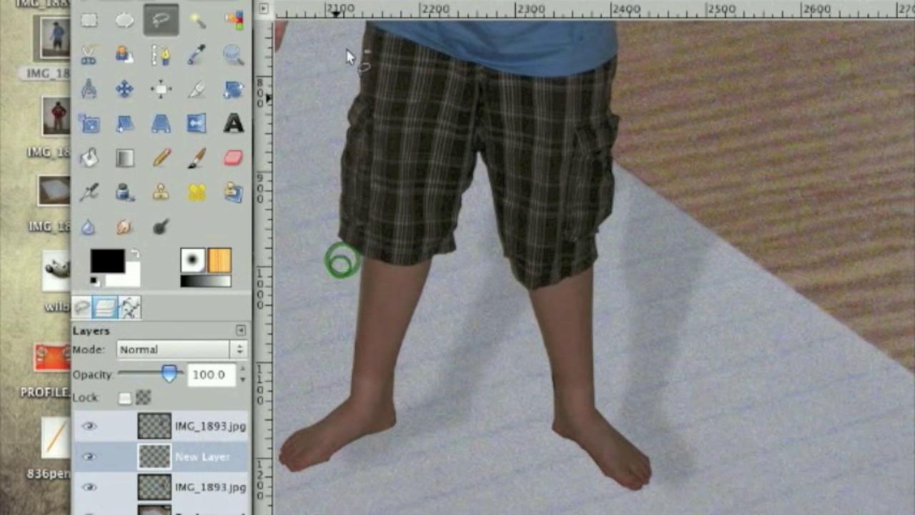
Paste the cut shadow piece as its own layer and place it directly below the boy's layer.
click(316, 9)
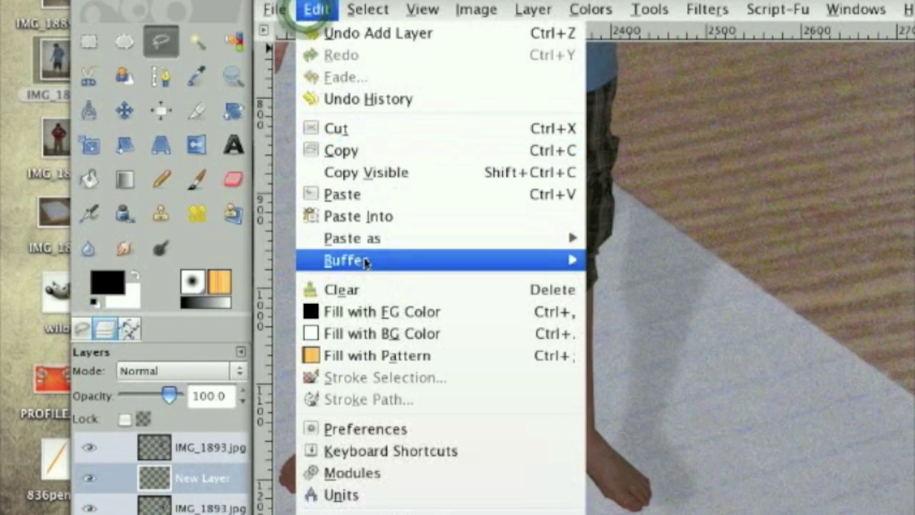
click(361, 189)
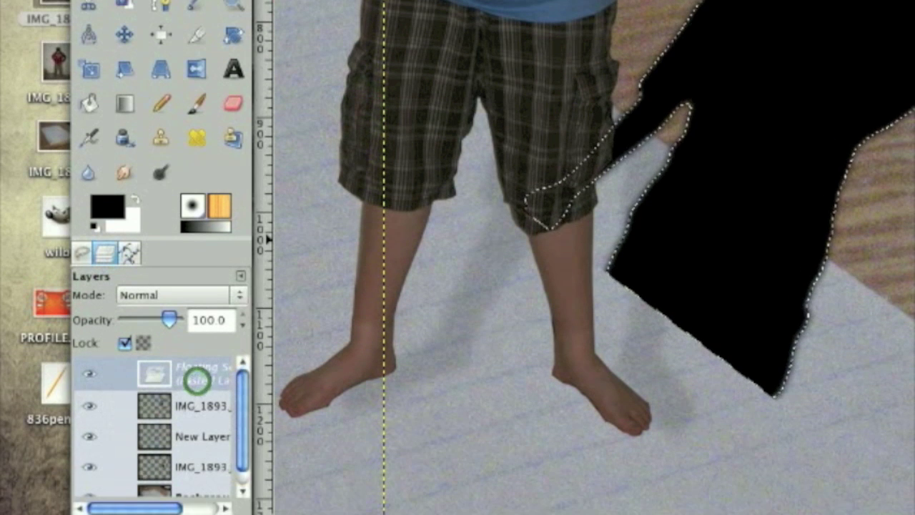
double_click(197, 381)
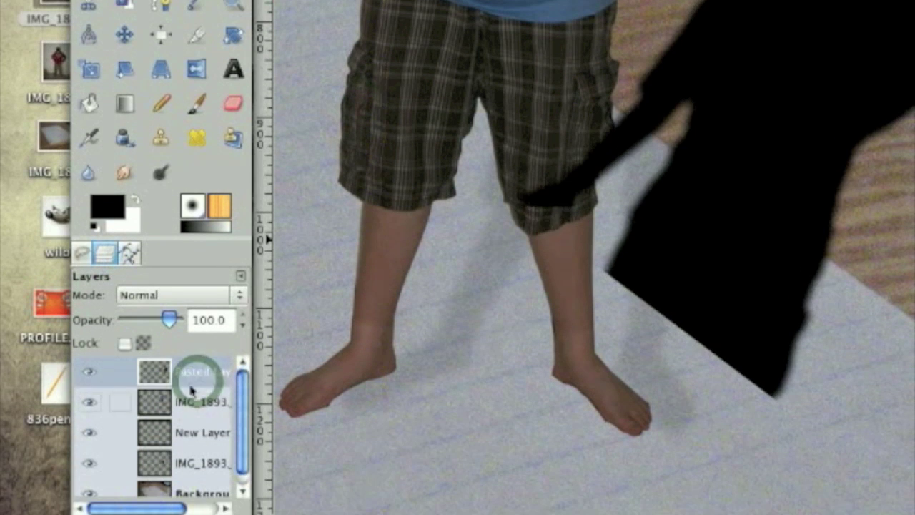
drag(202, 377, 208, 396)
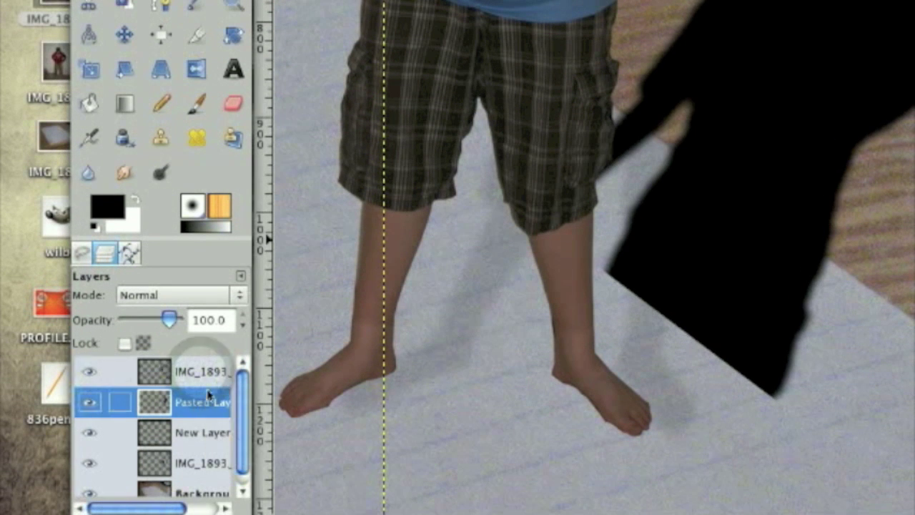
Lower the pasted shadow piece's opacity to 15.4 and move it onto the wooden table to continue the shadow beyond the paper's edge.
drag(170, 321, 143, 325)
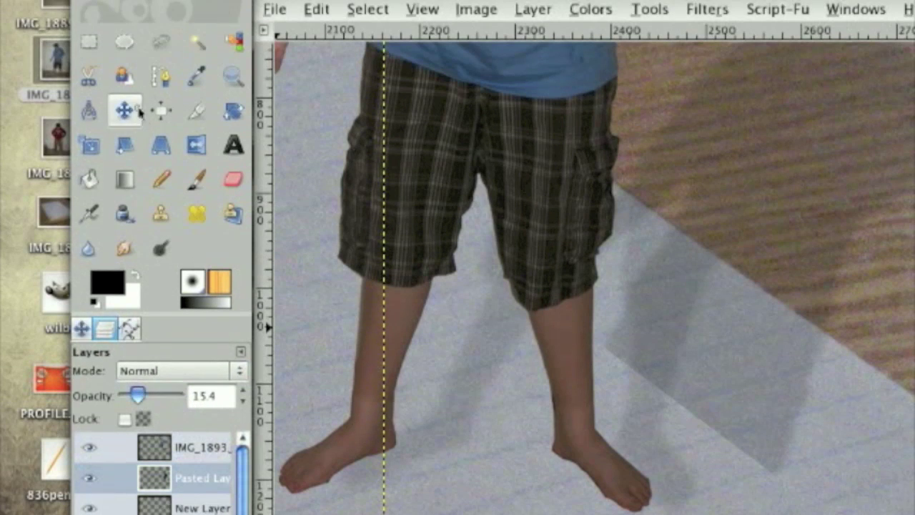
click(126, 34)
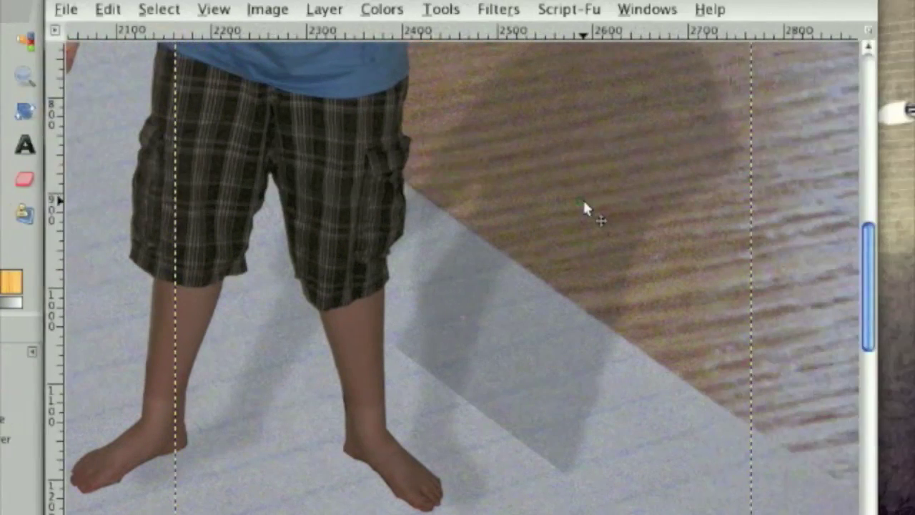
drag(790, 124, 791, 18)
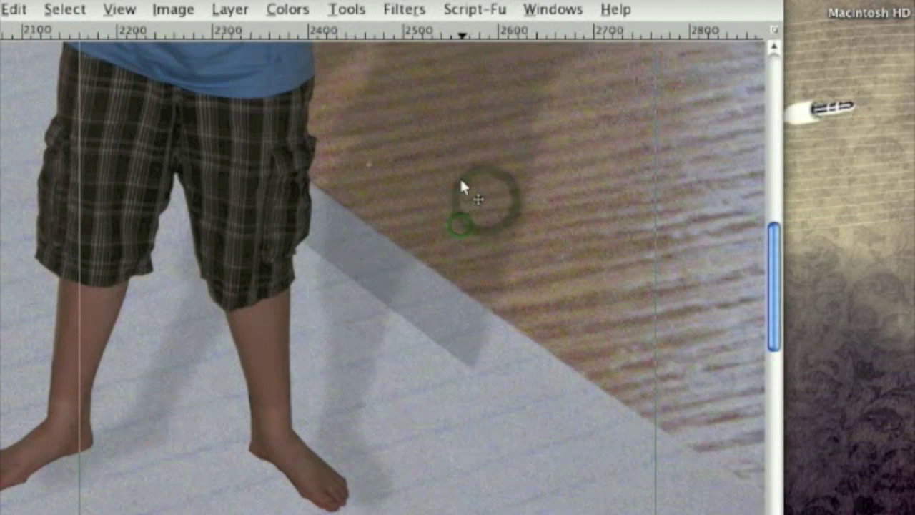
drag(461, 178, 467, 162)
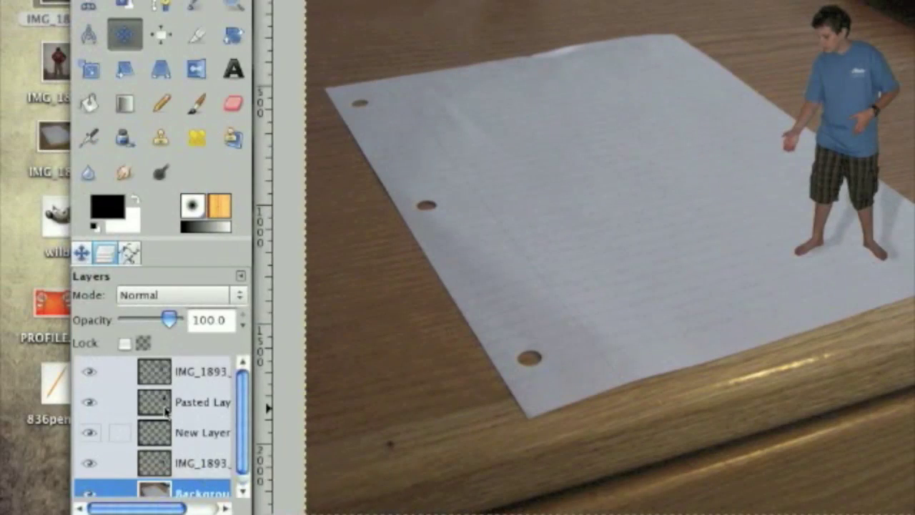
Raise the midtones of the red channel slightly on the boy's layer with Curves.
click(202, 381)
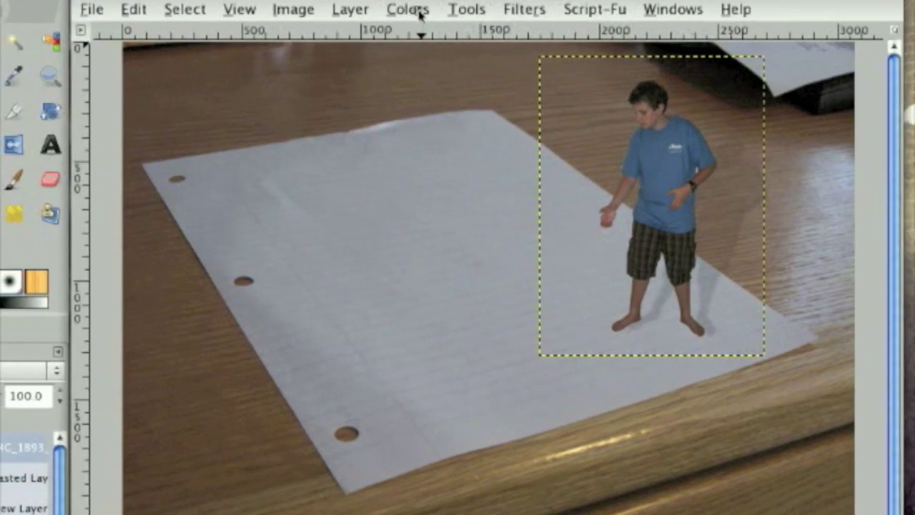
click(419, 14)
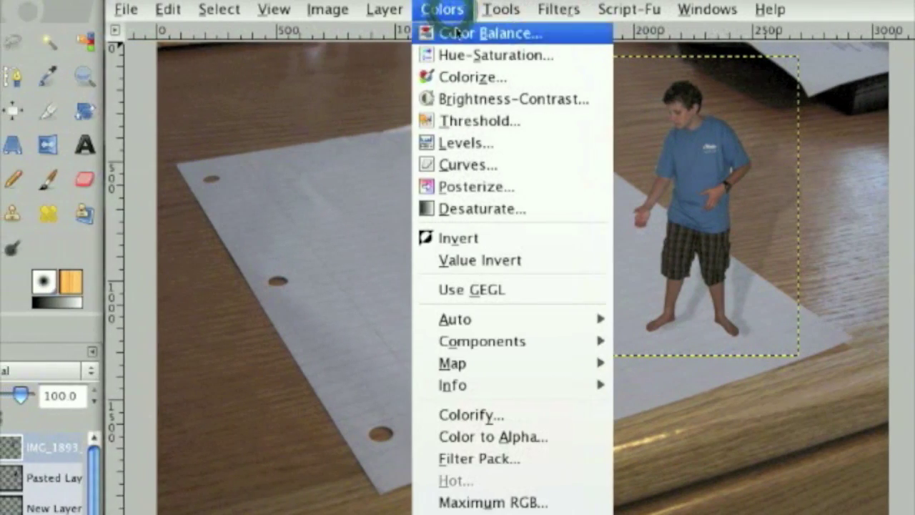
click(458, 163)
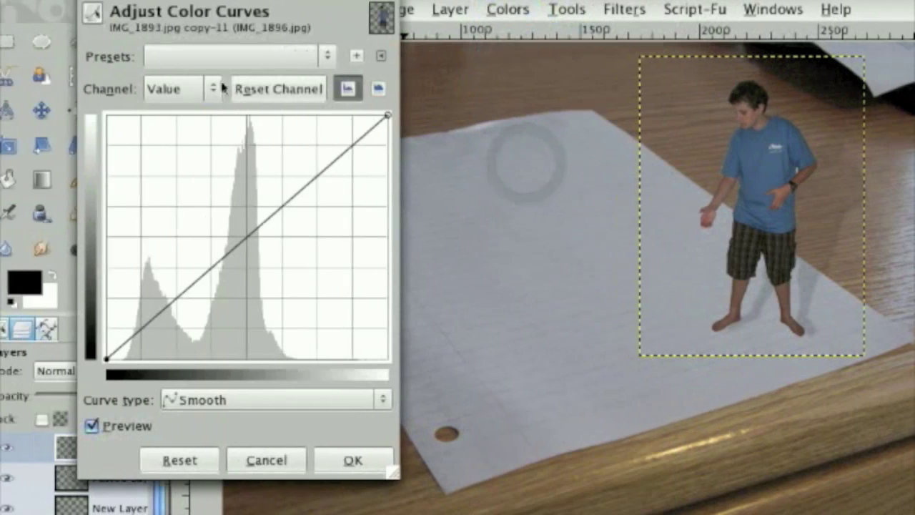
click(128, 92)
click(276, 112)
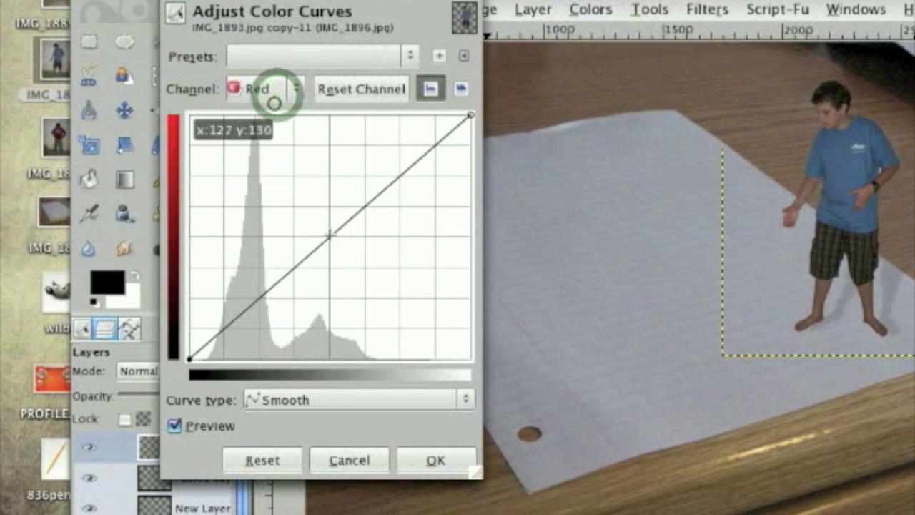
drag(326, 234, 326, 228)
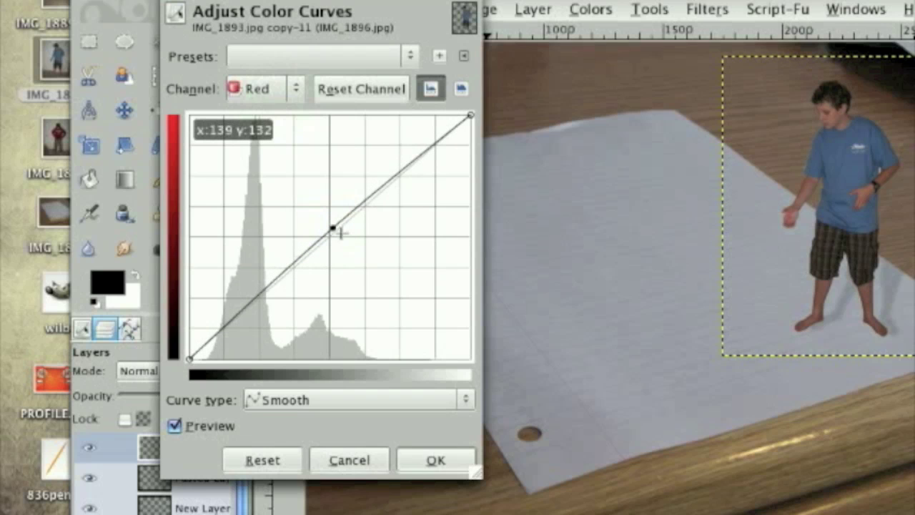
Raise the upper midtones of the Value curve slightly and apply the Curves adjustment to the boy.
click(289, 93)
click(271, 63)
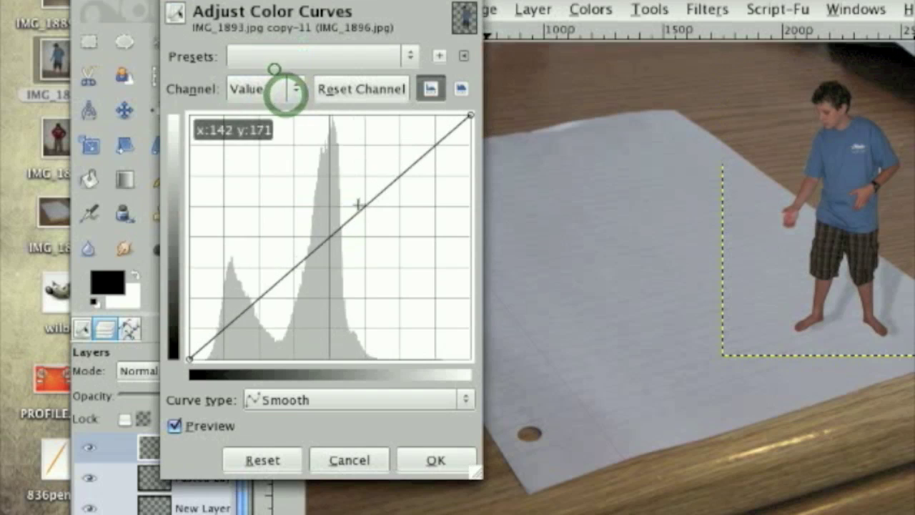
click(346, 229)
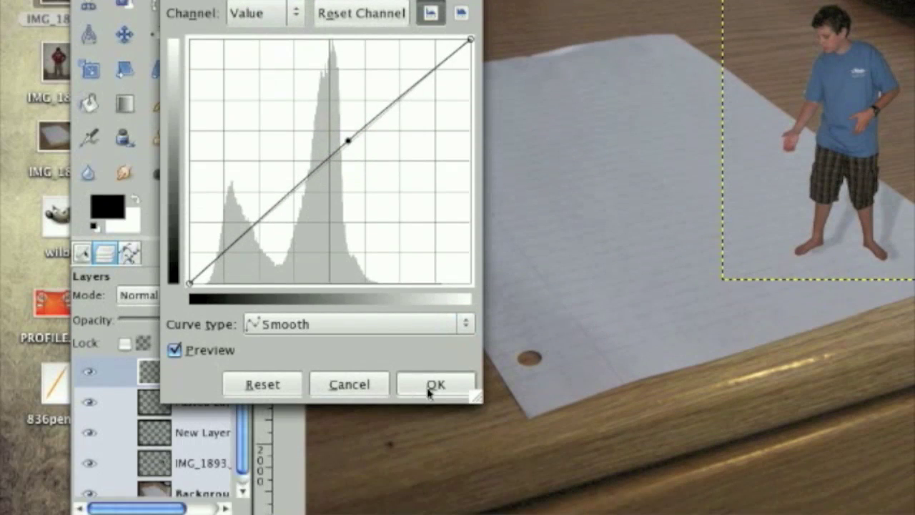
click(434, 461)
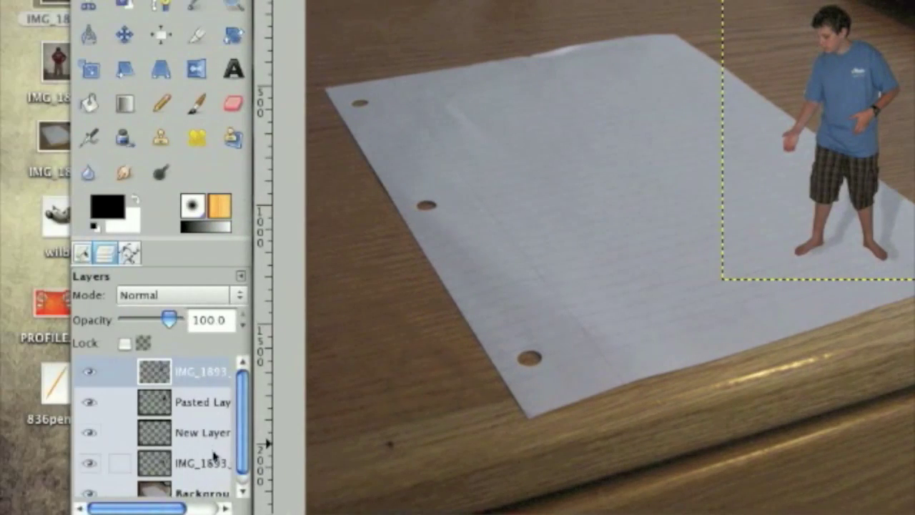
Open IMG_1894.jpg as a new layer in the paper image, rotated into its standard orientation.
scroll(214, 453, down, 1)
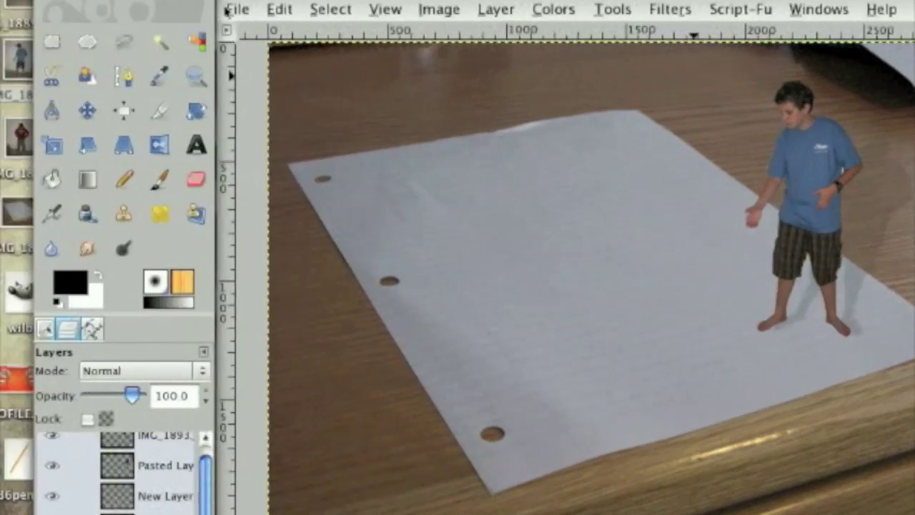
click(277, 9)
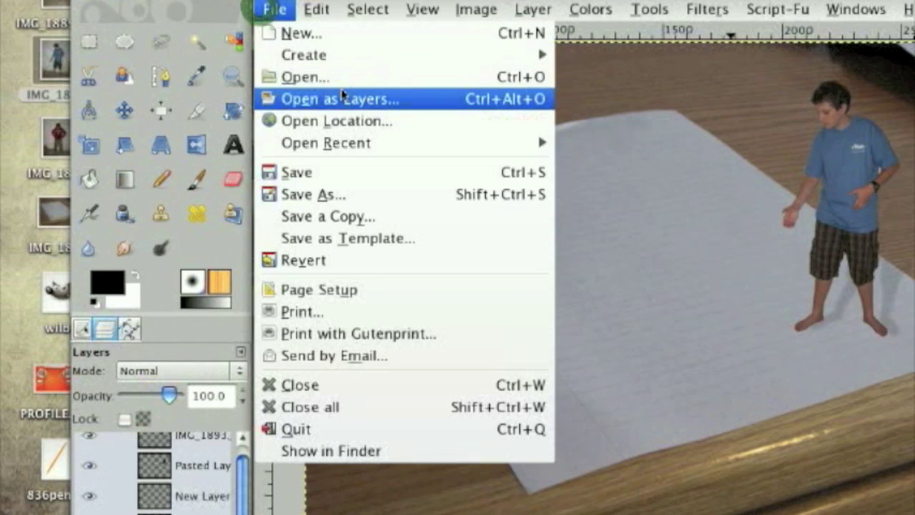
click(336, 96)
click(451, 182)
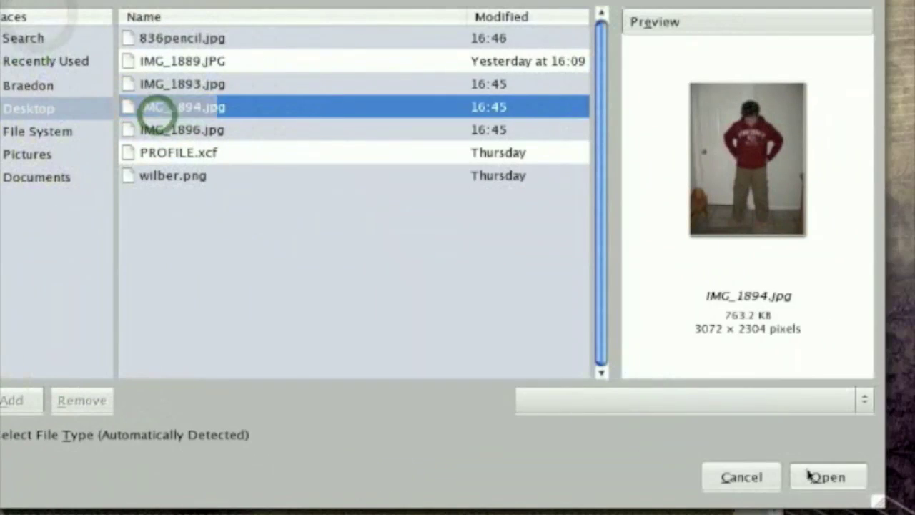
click(808, 473)
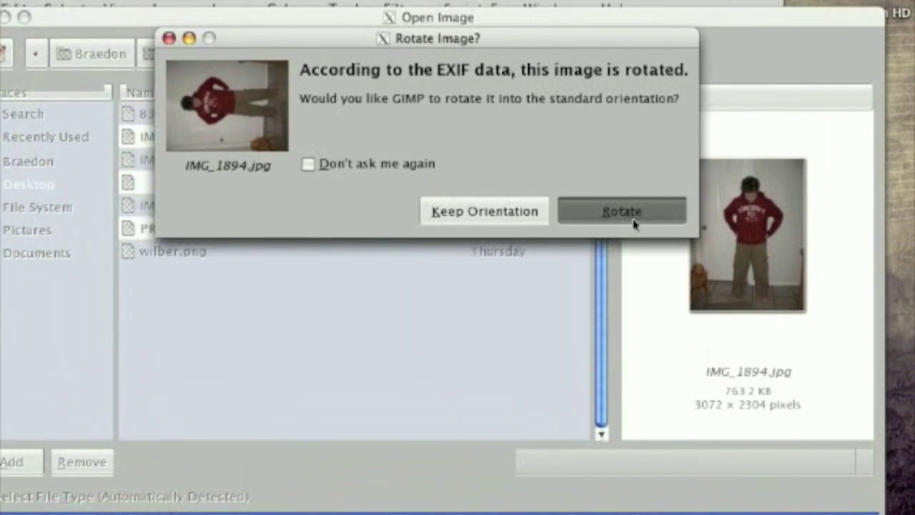
click(634, 221)
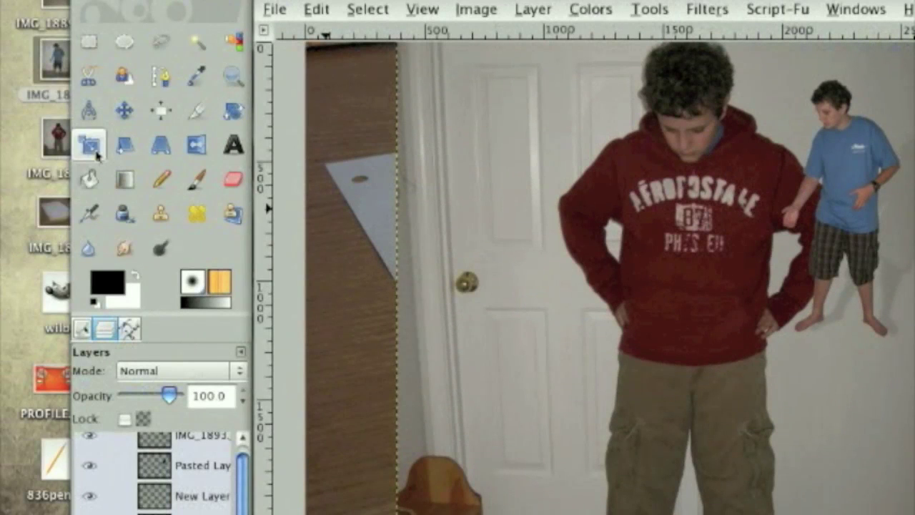
Scale the red-hoodie photo layer down to about half size and move it to the upper edge of the image, over the paper.
click(96, 152)
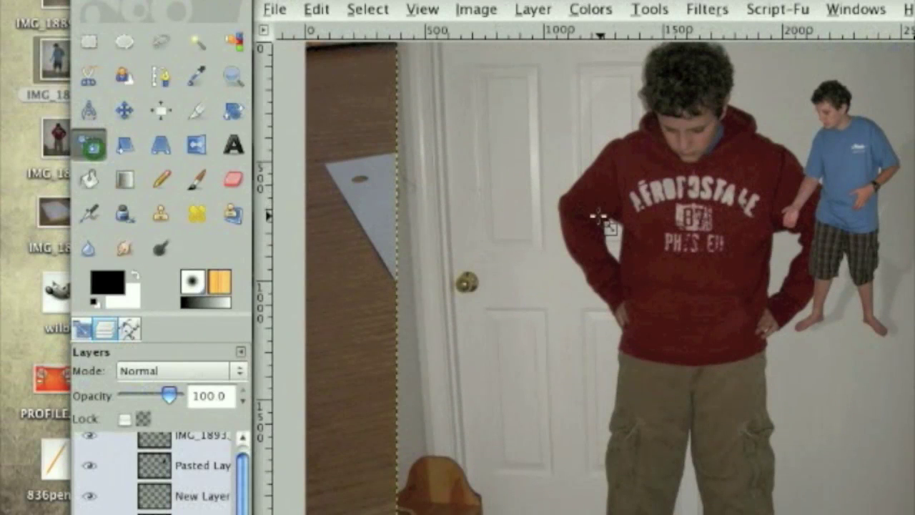
click(599, 216)
drag(509, 138, 725, 378)
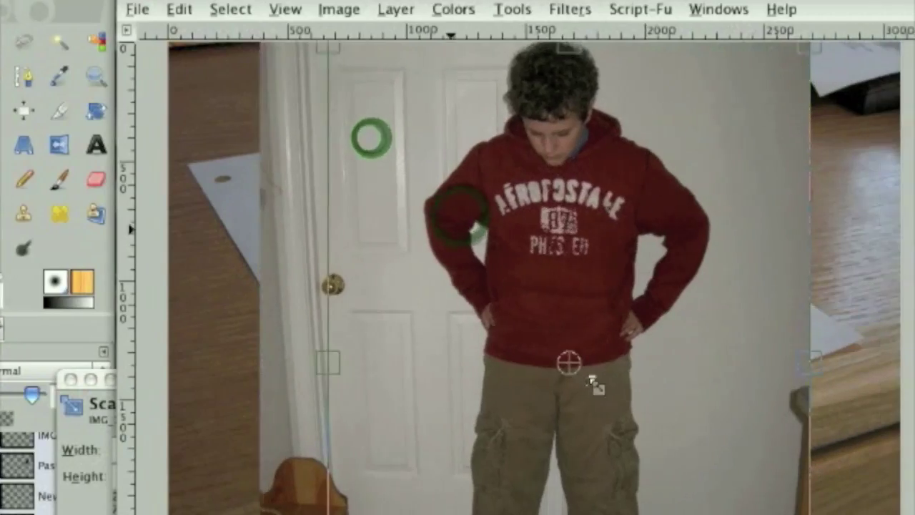
drag(595, 384, 728, 514)
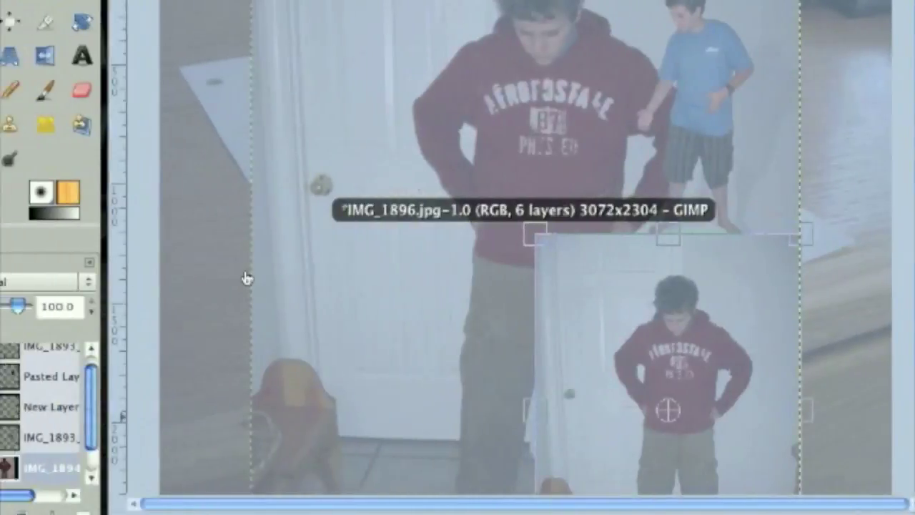
key(Return)
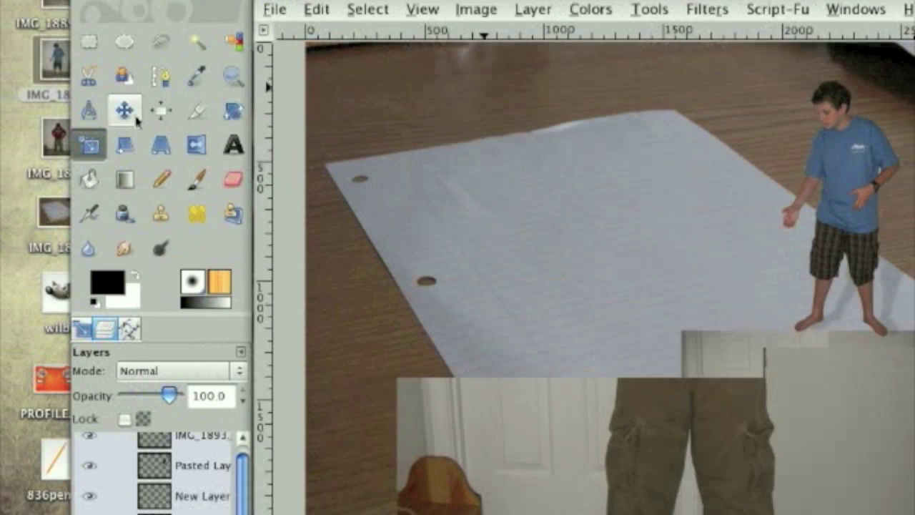
click(136, 122)
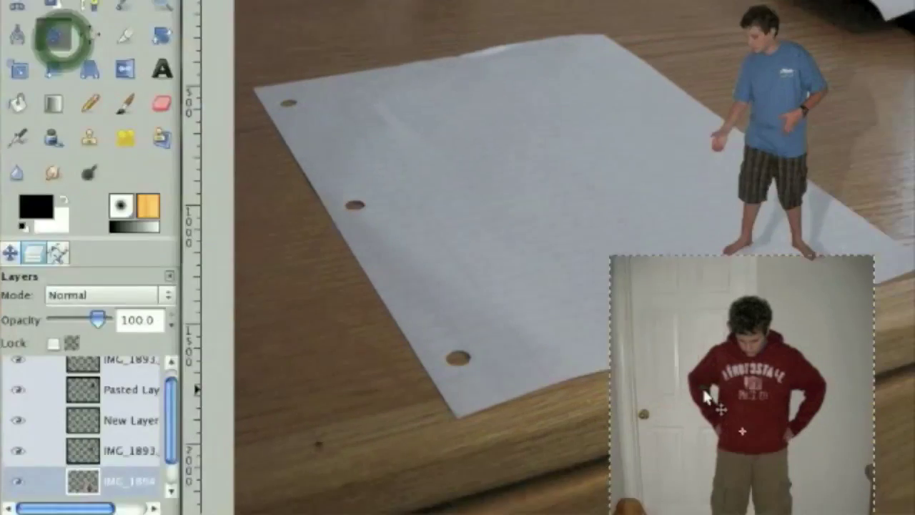
drag(772, 463, 517, 89)
drag(416, 84, 458, 33)
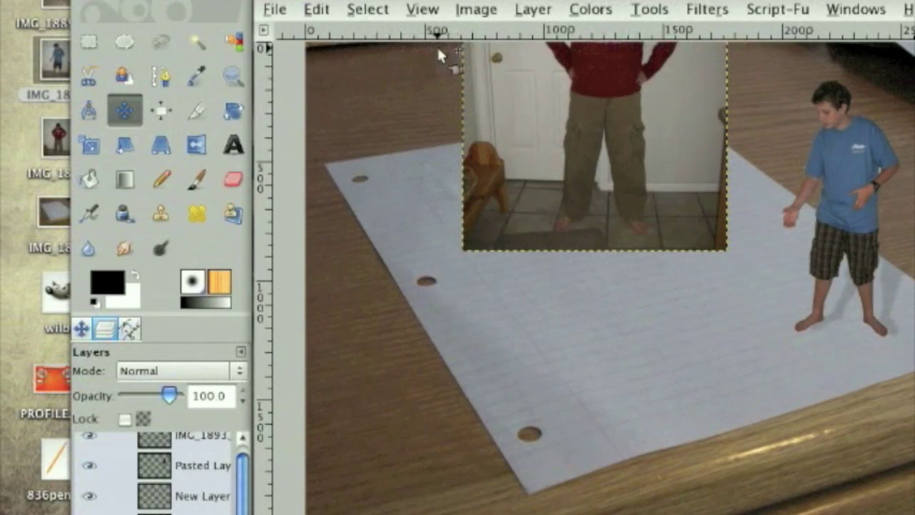
Open IMG_1889.JPG as a new layer in the paper image, rotated into its standard orientation.
click(200, 9)
click(308, 99)
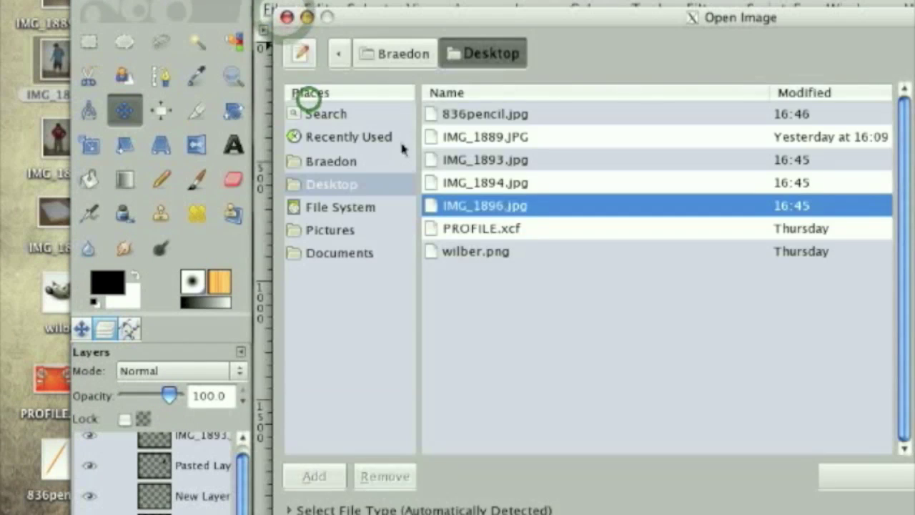
click(504, 229)
click(511, 183)
click(511, 159)
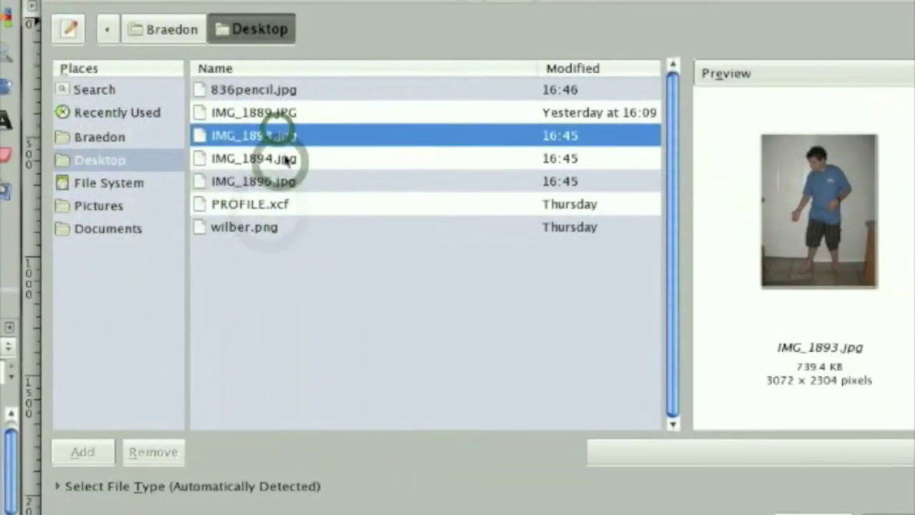
click(279, 113)
click(820, 480)
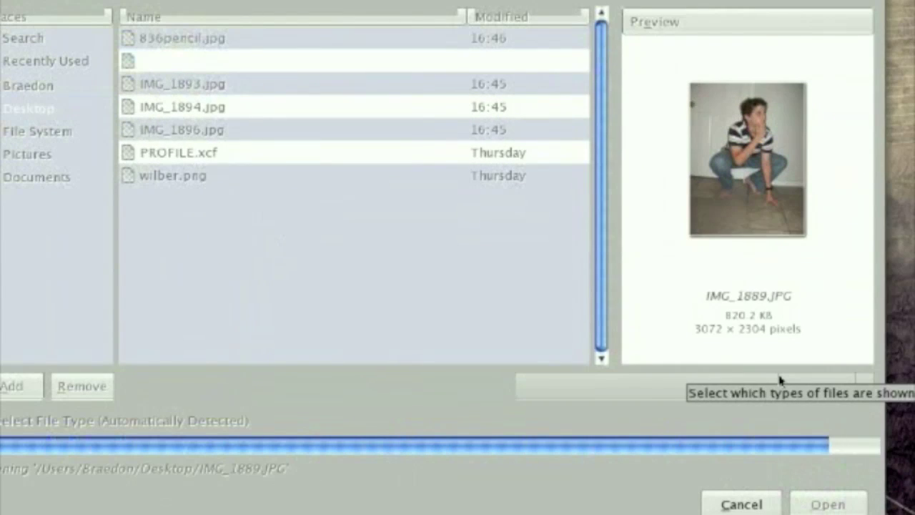
click(621, 135)
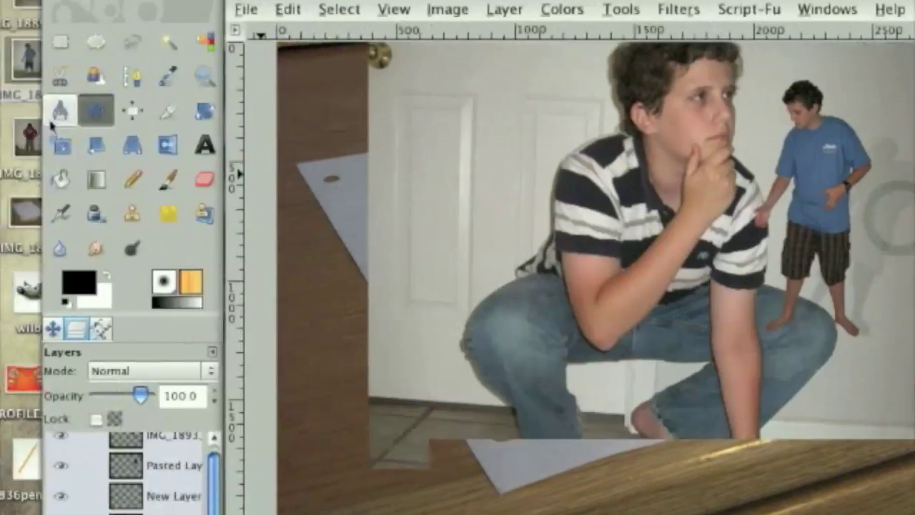
Scale the crouching boy's photo layer down to about half size and move it to the left side of the paper.
click(62, 150)
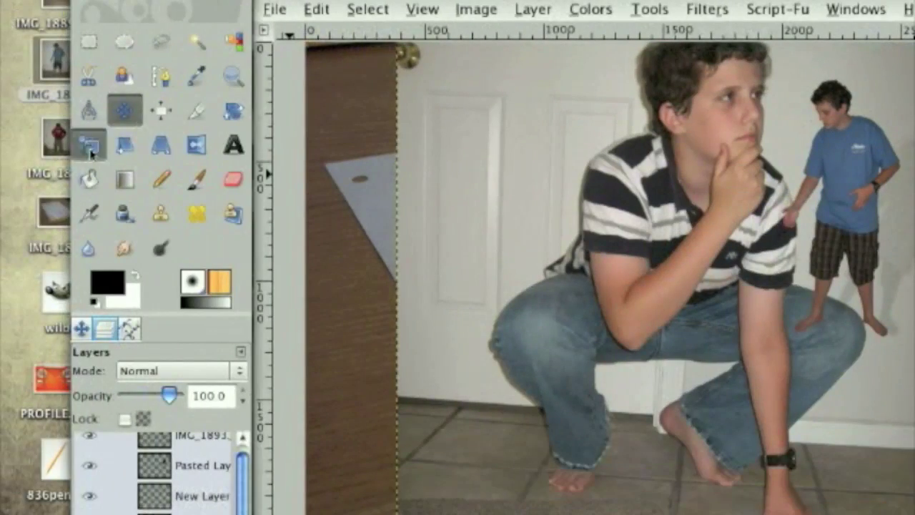
click(443, 201)
drag(428, 93, 779, 461)
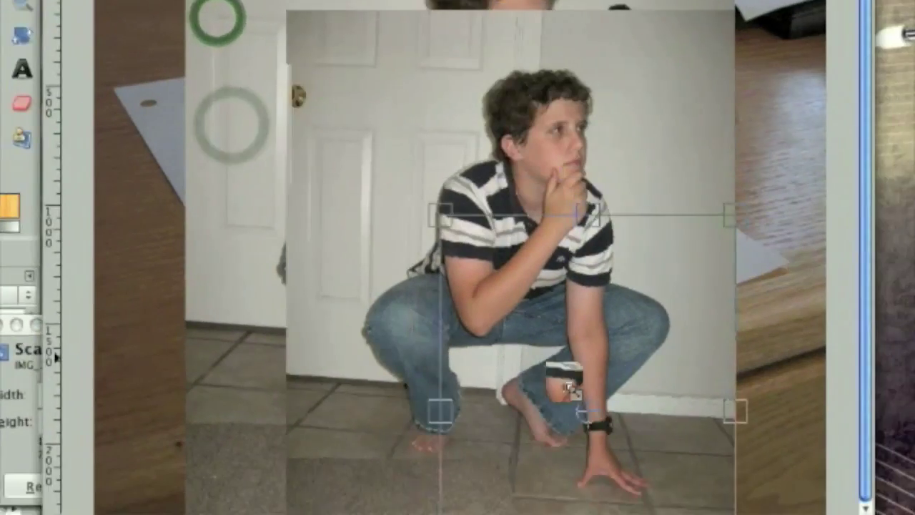
drag(569, 386, 601, 420)
key(F9)
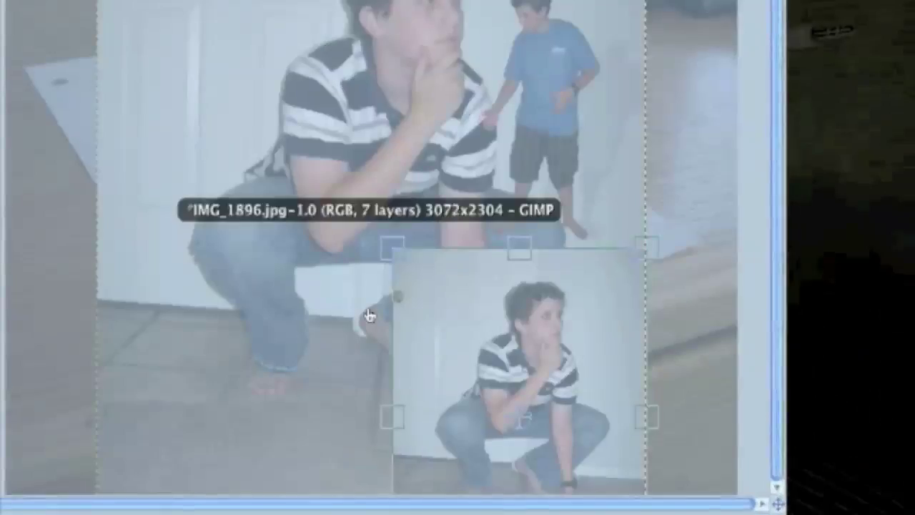
click(457, 317)
key(Return)
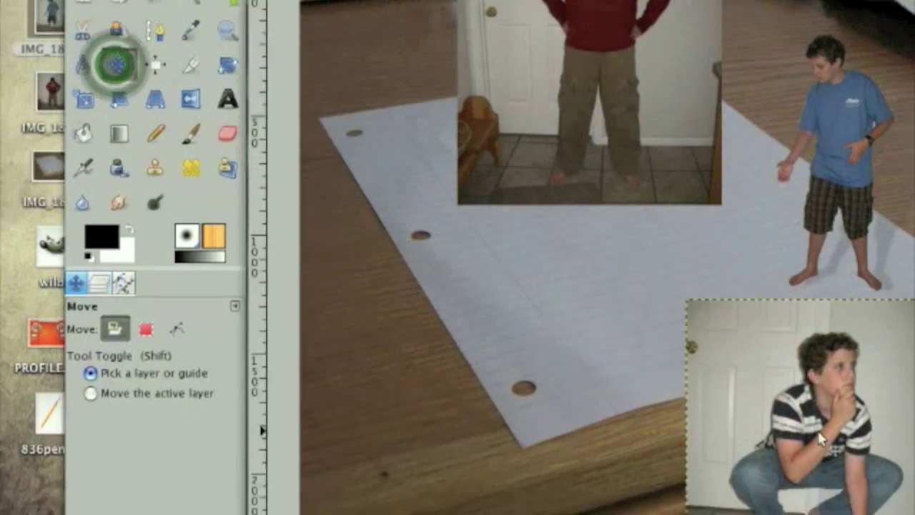
drag(823, 476, 542, 282)
drag(430, 248, 376, 220)
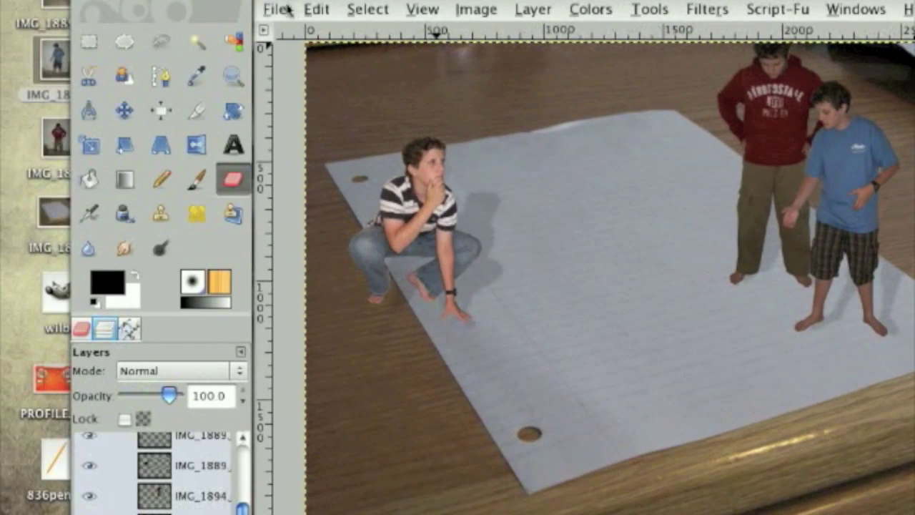
Open wilber.png as a new layer in the composite.
click(280, 13)
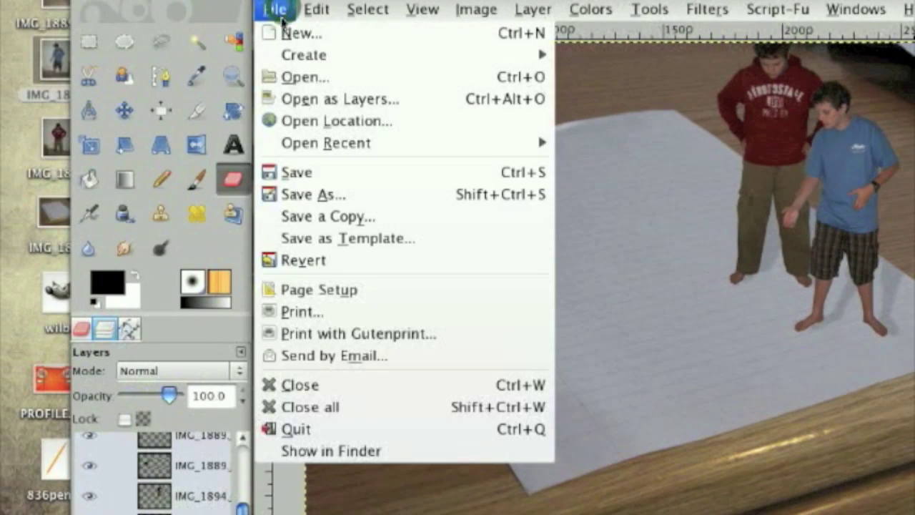
click(327, 99)
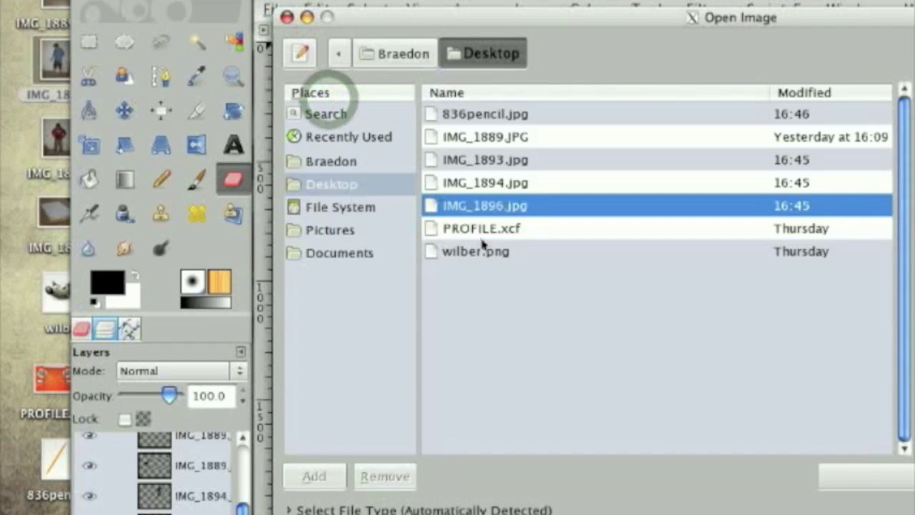
click(499, 251)
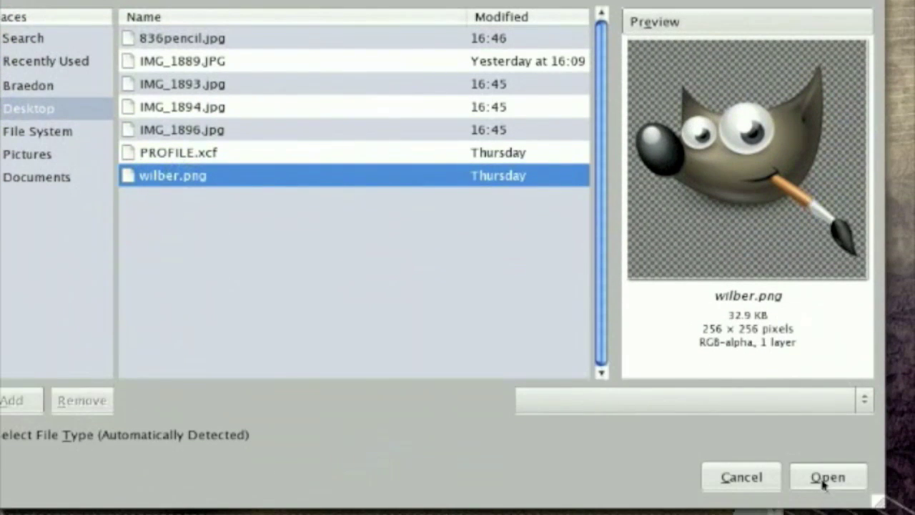
click(822, 477)
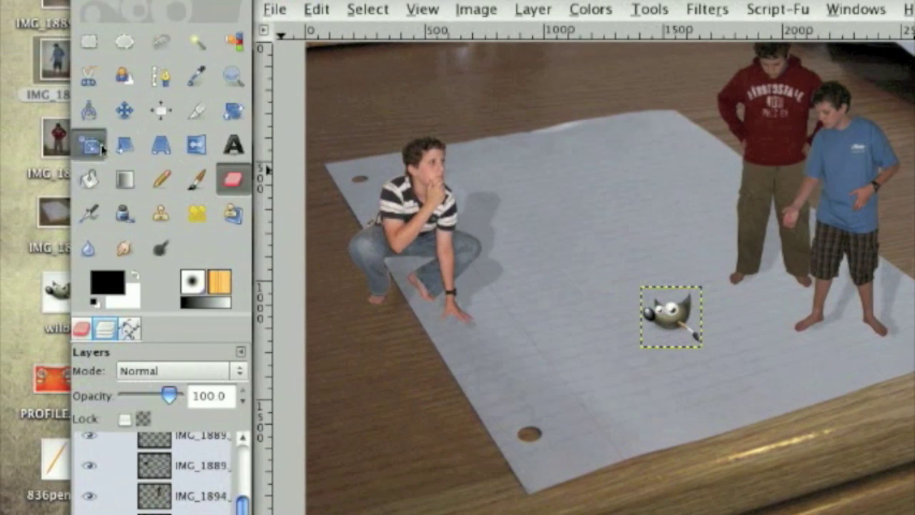
Scale the wilber.png layer up proportionally to about four times its size.
click(634, 355)
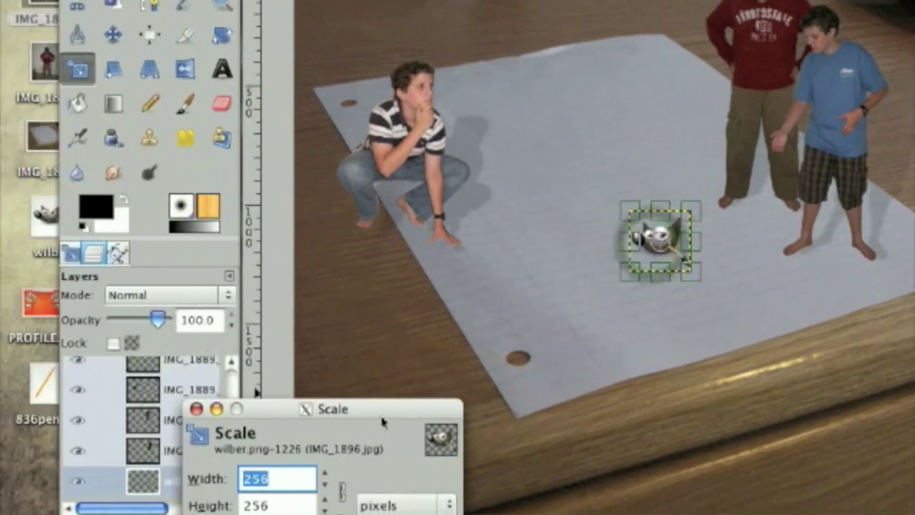
drag(381, 416, 382, 223)
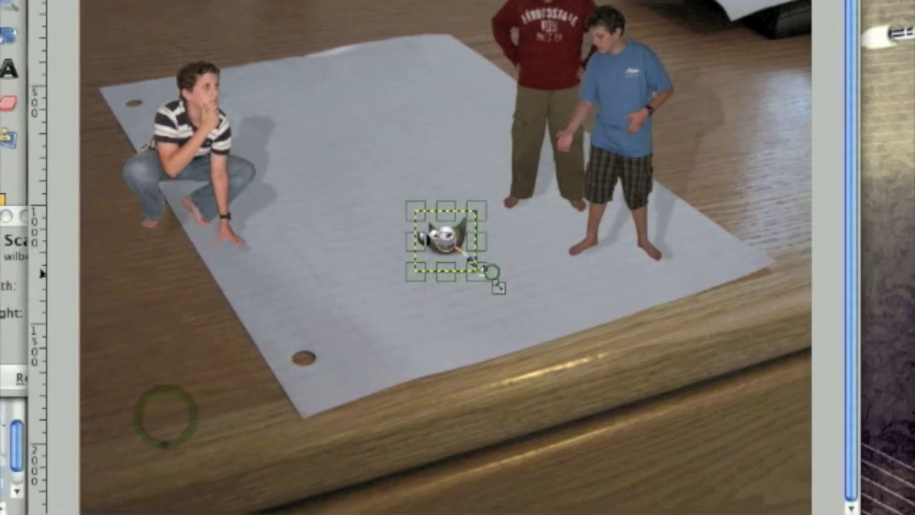
drag(705, 273, 733, 302)
drag(504, 306, 705, 466)
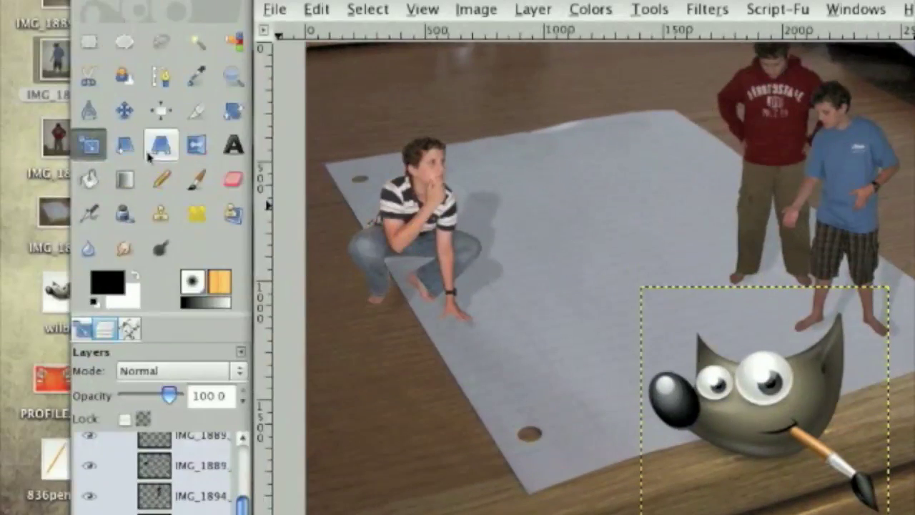
Move the enlarged wilber.png layer onto the middle of the paper, between the crouching and standing boys.
click(125, 111)
drag(743, 407, 640, 301)
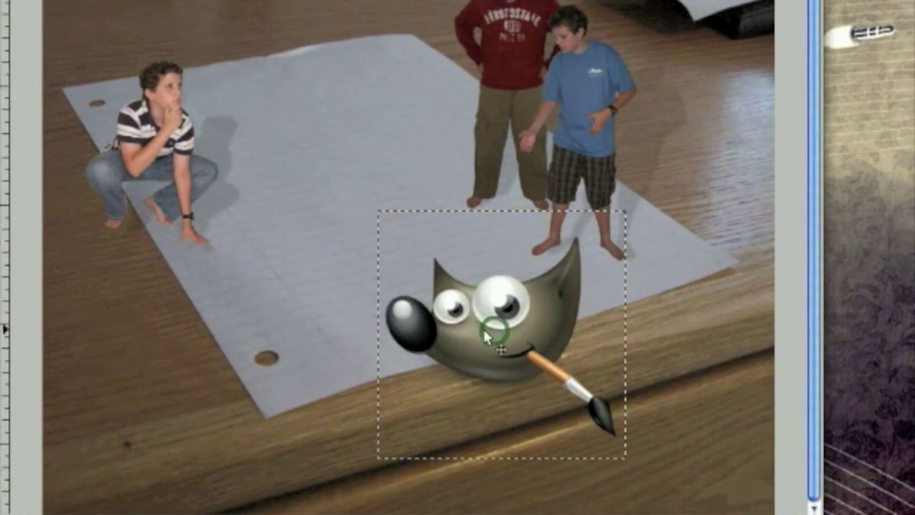
drag(383, 218, 367, 196)
drag(455, 254, 455, 267)
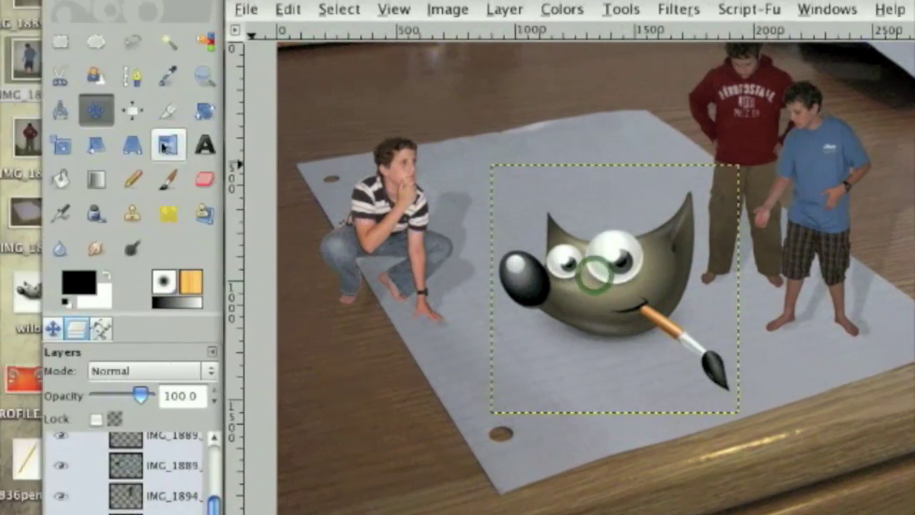
Distort the wilber.png layer in perspective so its corners follow the paper's slant, and nudge it slightly into place on the sheet.
click(550, 256)
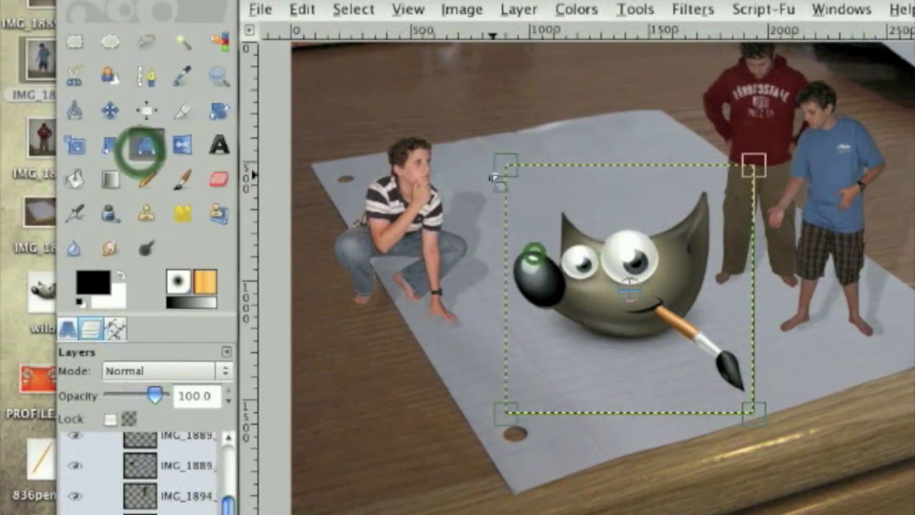
drag(504, 158, 445, 190)
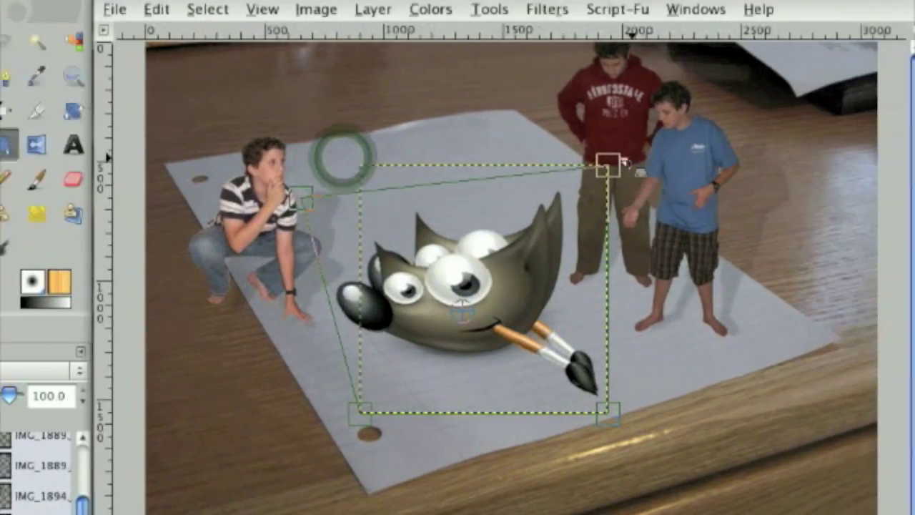
drag(762, 166, 687, 161)
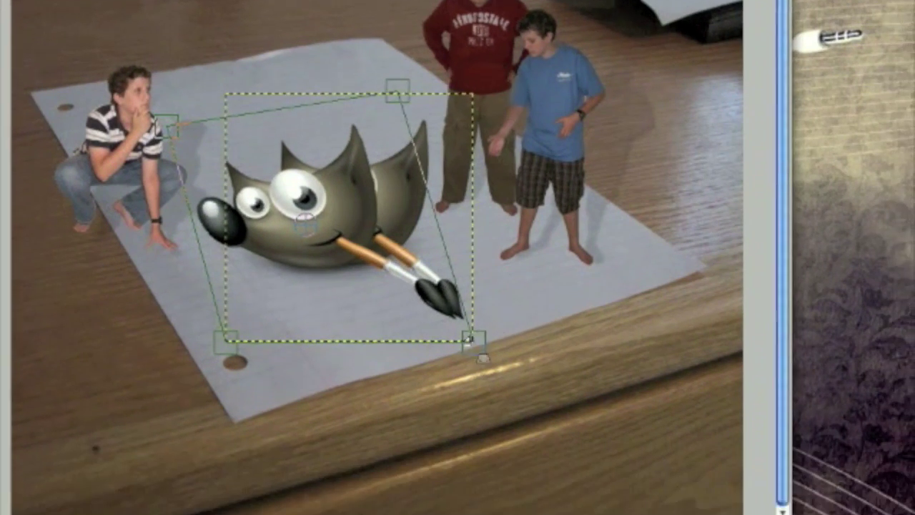
drag(504, 414, 524, 392)
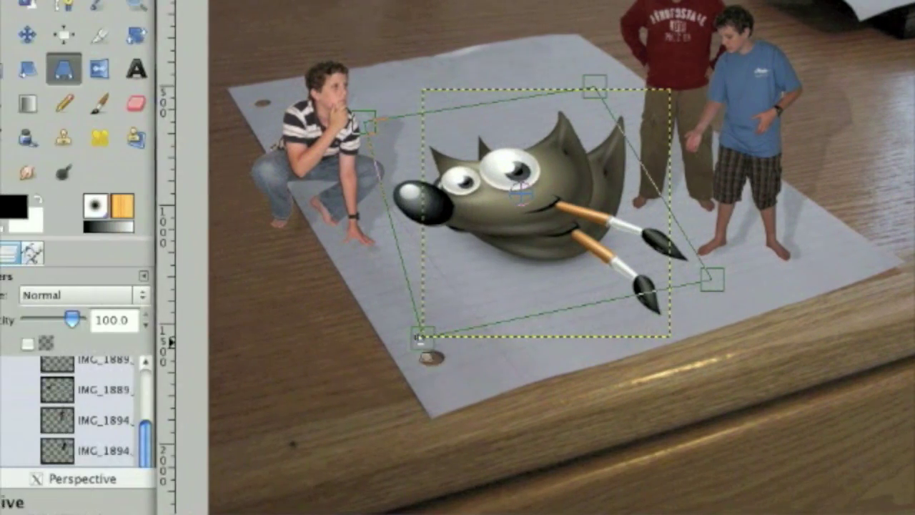
drag(213, 341, 228, 383)
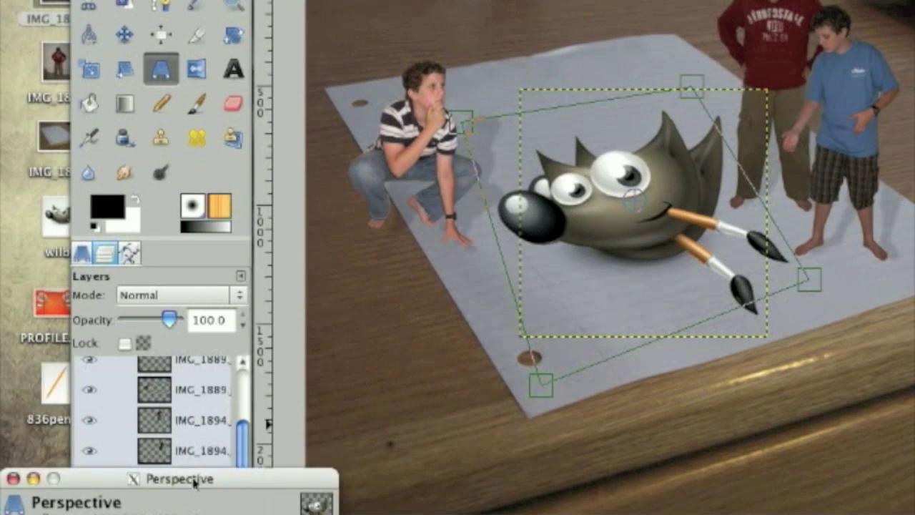
drag(121, 478, 382, 196)
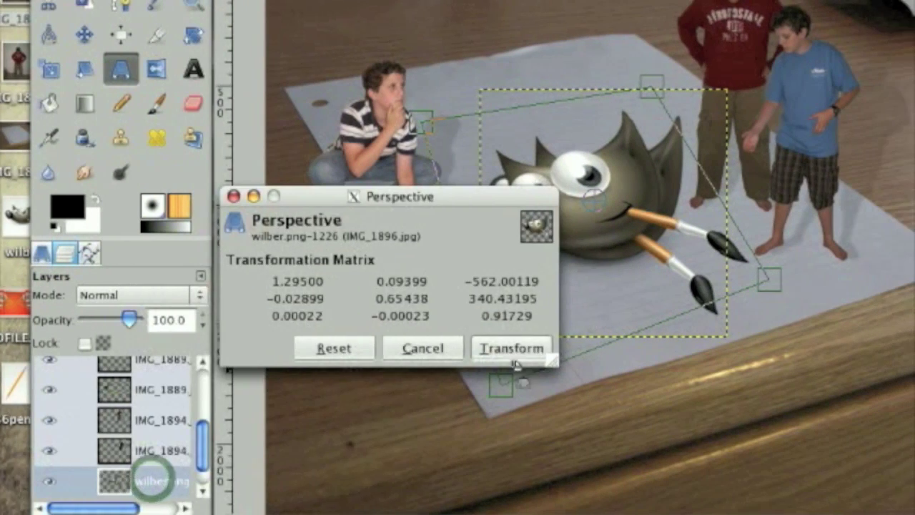
click(513, 349)
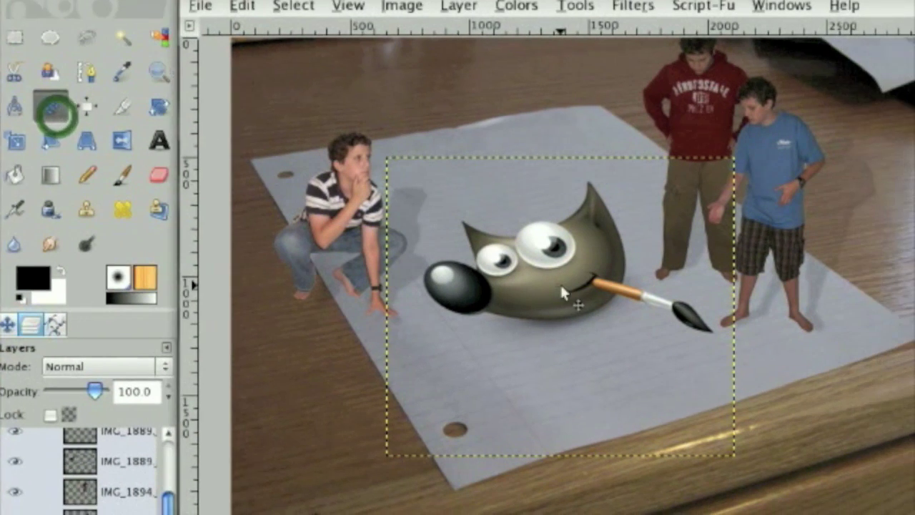
drag(634, 289, 639, 280)
Desaturate the wilber.png layer to greyscale.
click(429, 8)
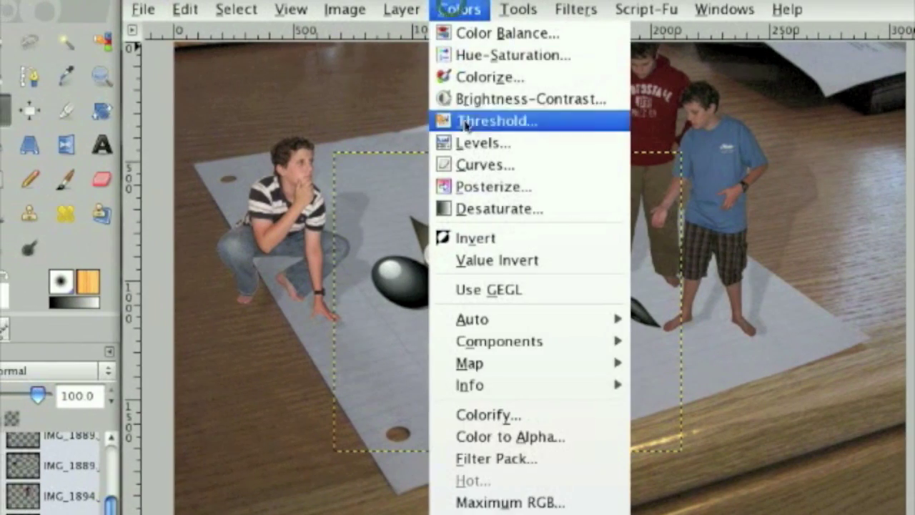
click(465, 209)
click(410, 331)
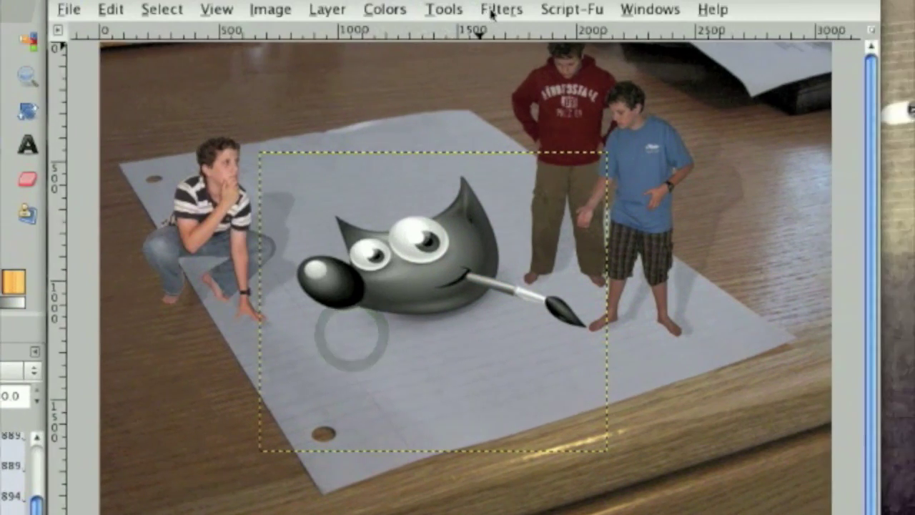
Start the artistic Photocopy filter on the wilber.png layer with sharpness 1.000 and mask radius 13.52, checking the eyes in the preview.
click(517, 8)
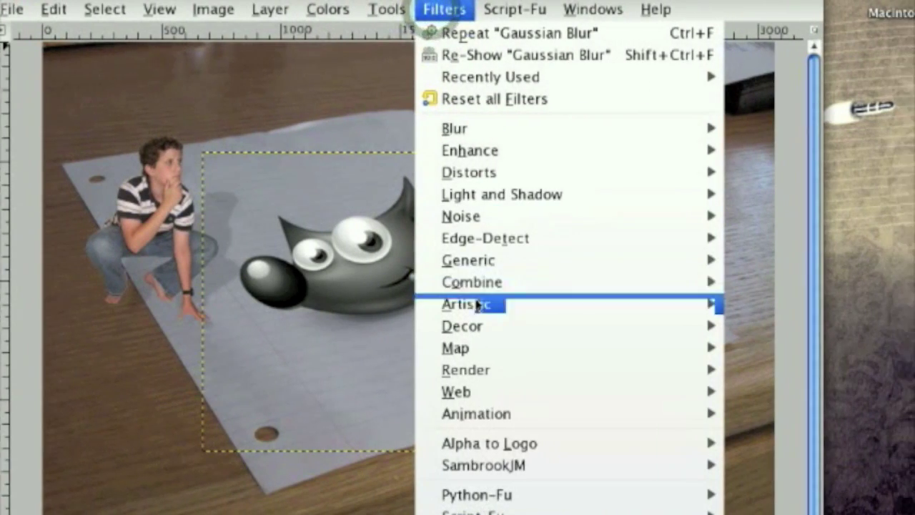
mouse_move(501, 304)
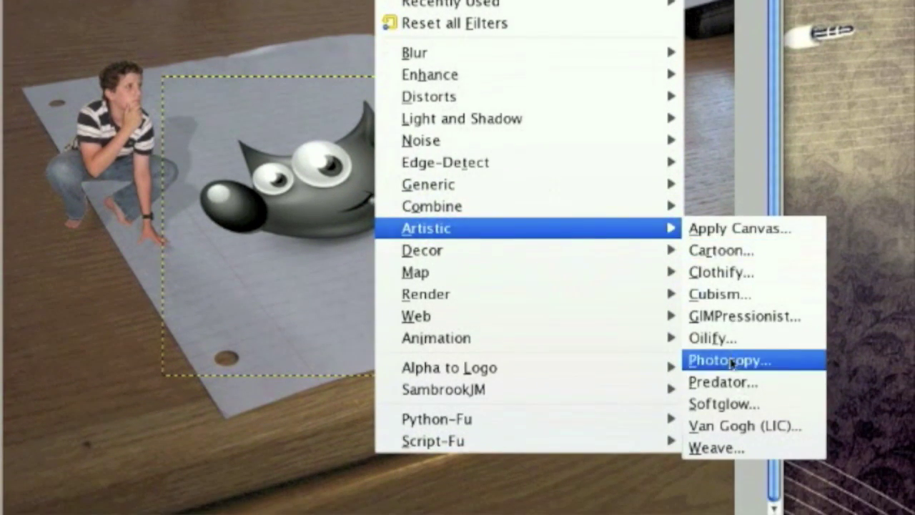
click(729, 386)
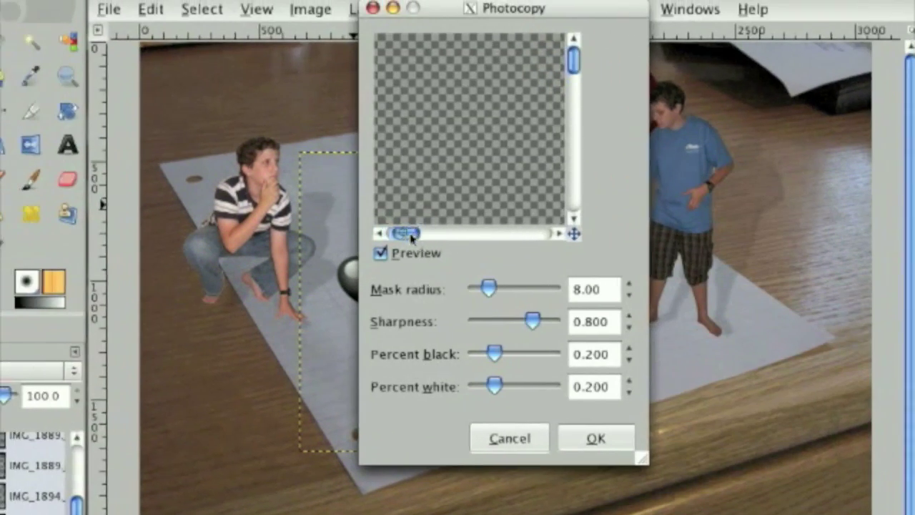
drag(268, 158, 304, 157)
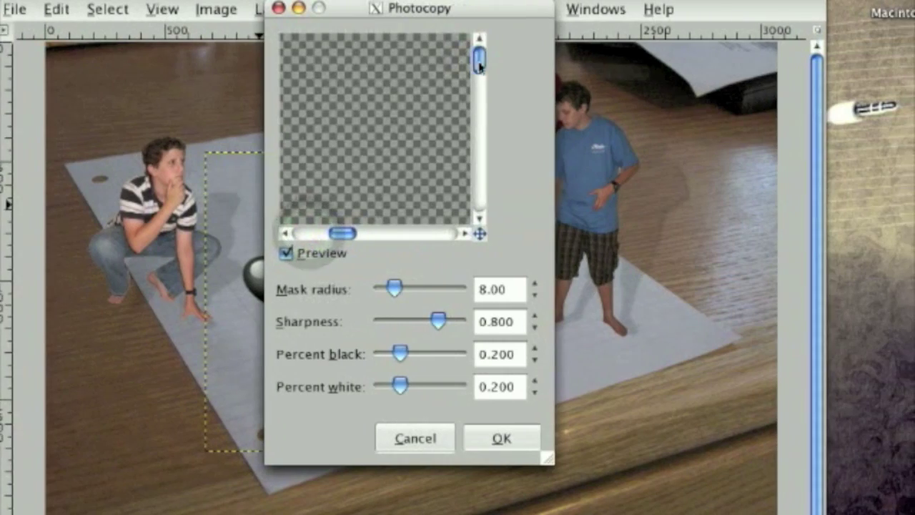
drag(502, 63, 501, 99)
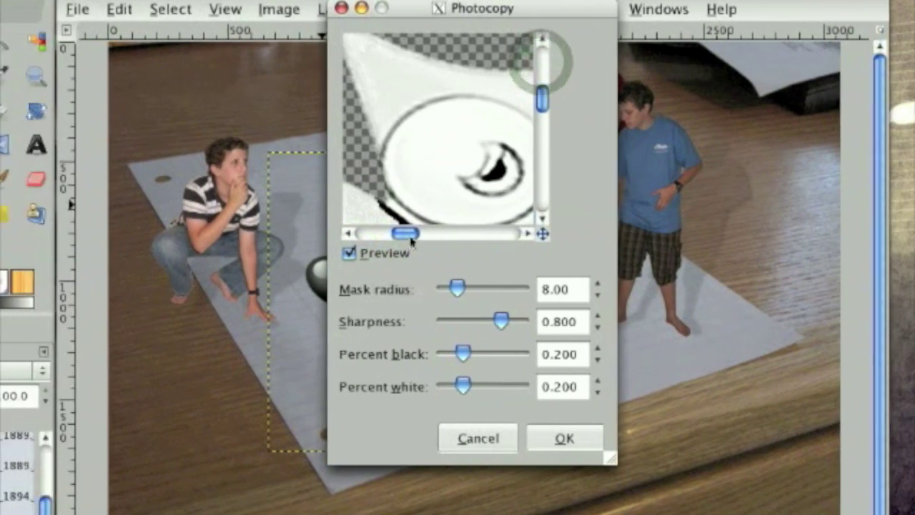
drag(411, 238, 447, 236)
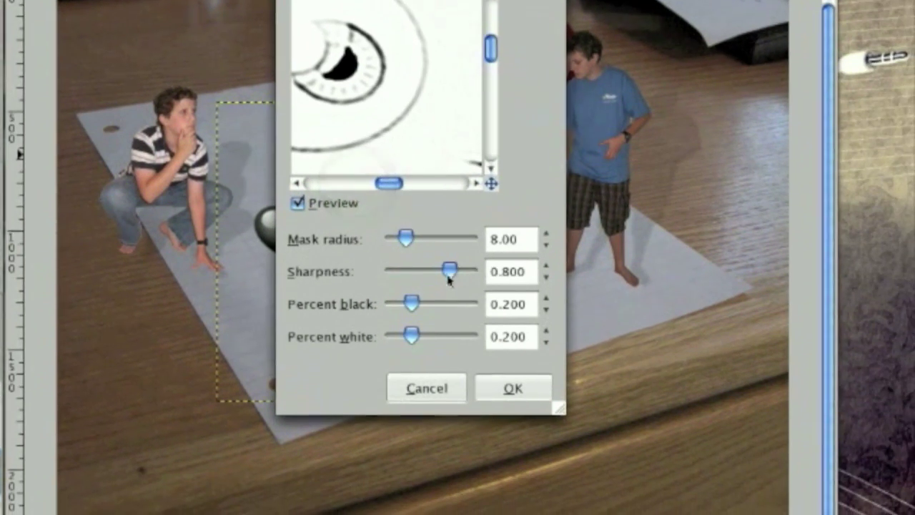
mouse_move(448, 280)
mouse_down()
mouse_move(428, 278)
mouse_move(466, 278)
mouse_up()
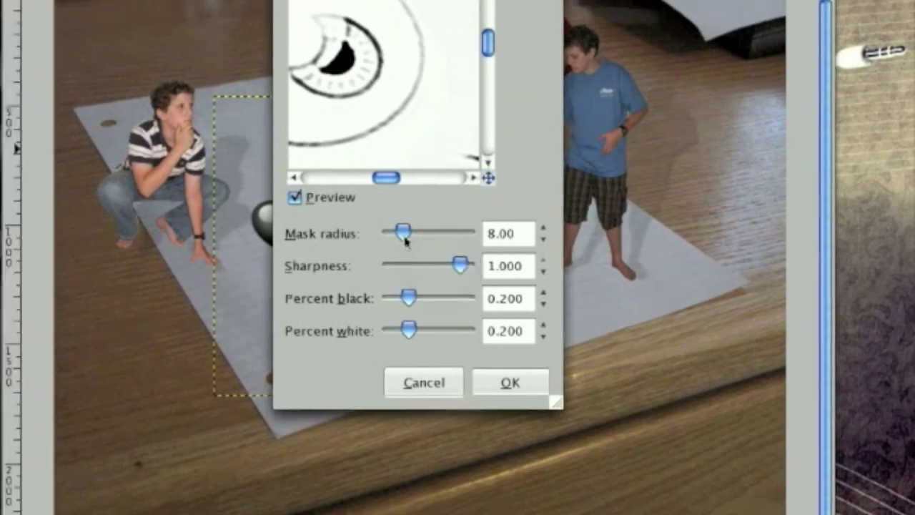
drag(406, 241, 409, 237)
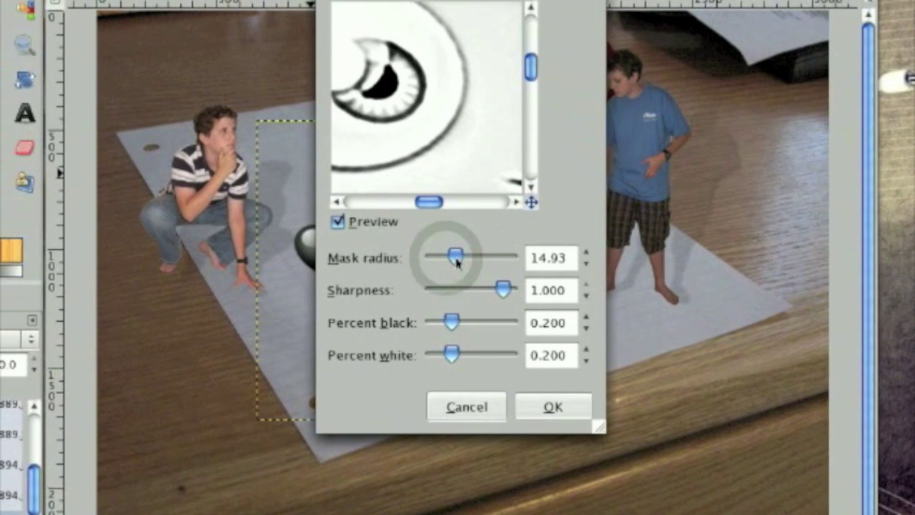
drag(450, 262, 449, 263)
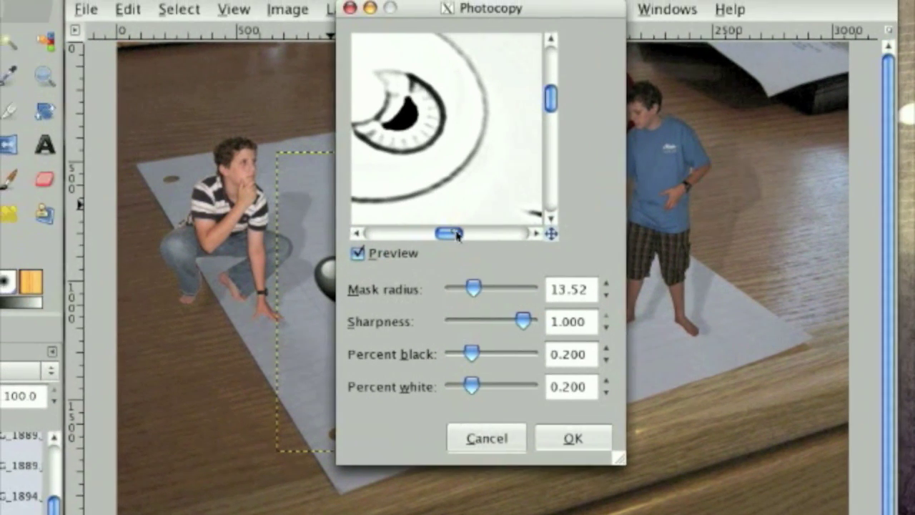
Set the Photocopy filter's percent black to 1.000 and percent white to 0.493, and apply it.
drag(439, 200, 456, 200)
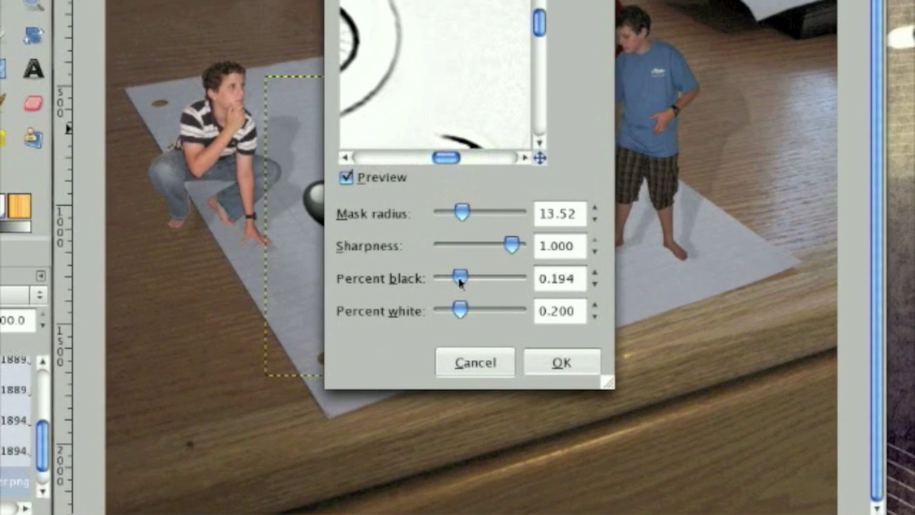
drag(460, 281, 519, 281)
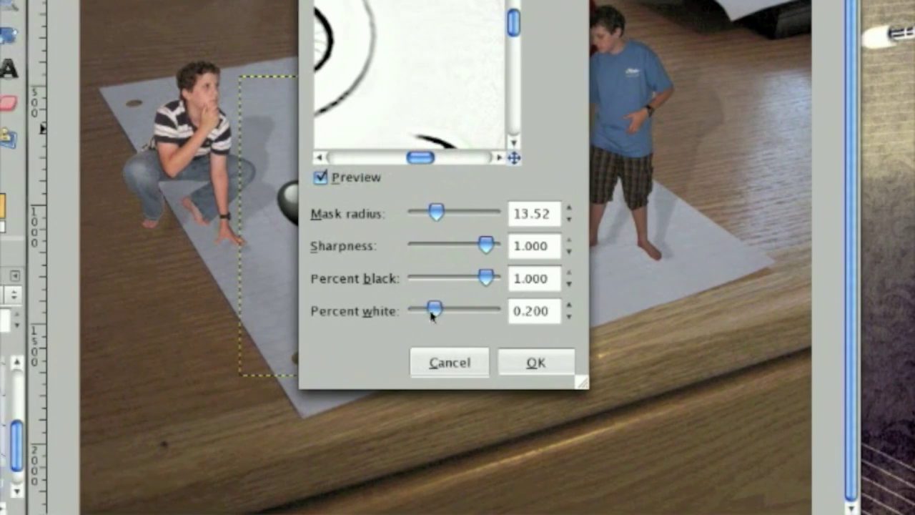
drag(432, 312, 485, 312)
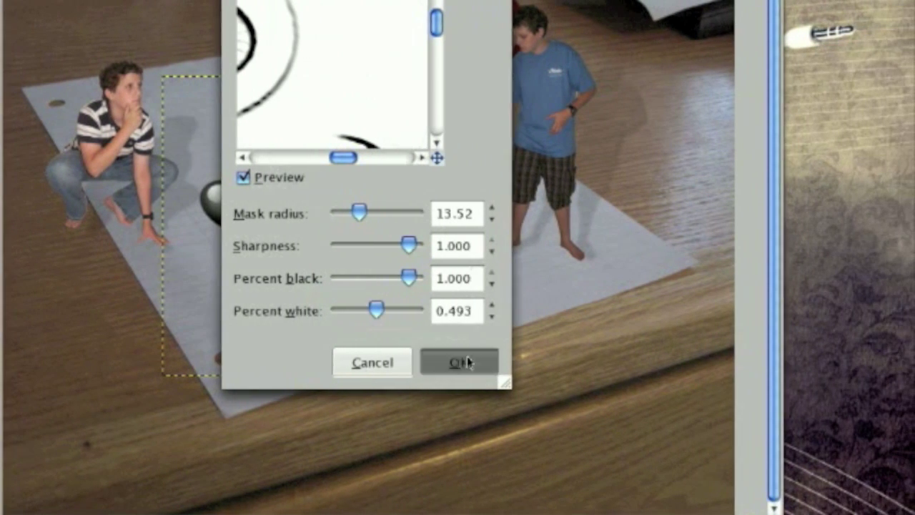
click(475, 361)
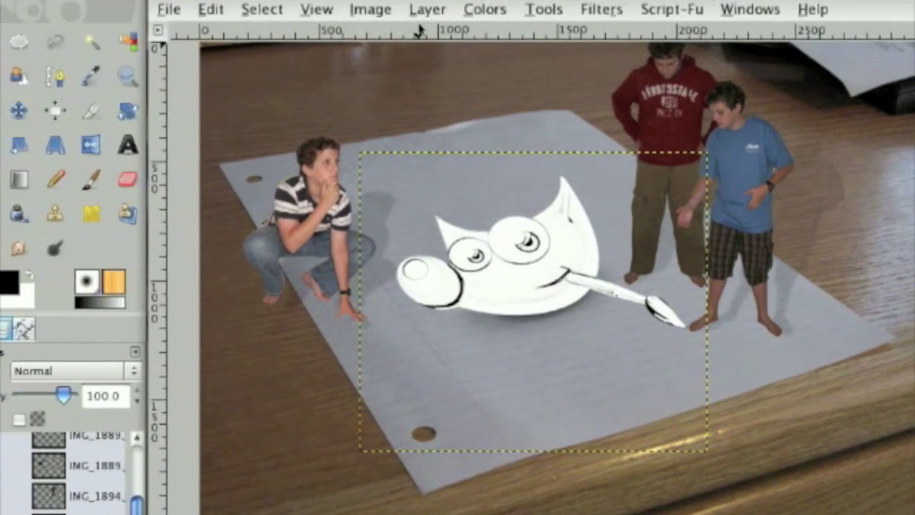
Convert the white of the wilber.png layer to transparency with Color to Alpha, leaving only the dark lines.
click(484, 9)
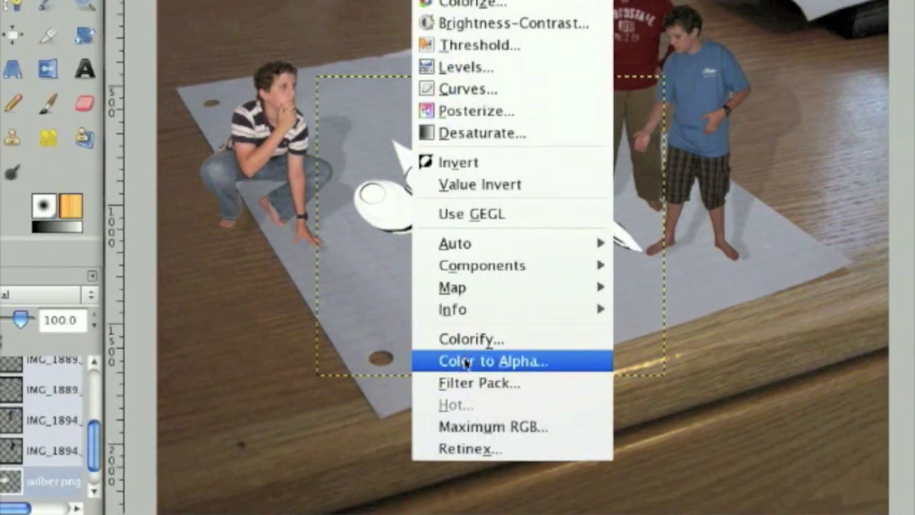
click(533, 436)
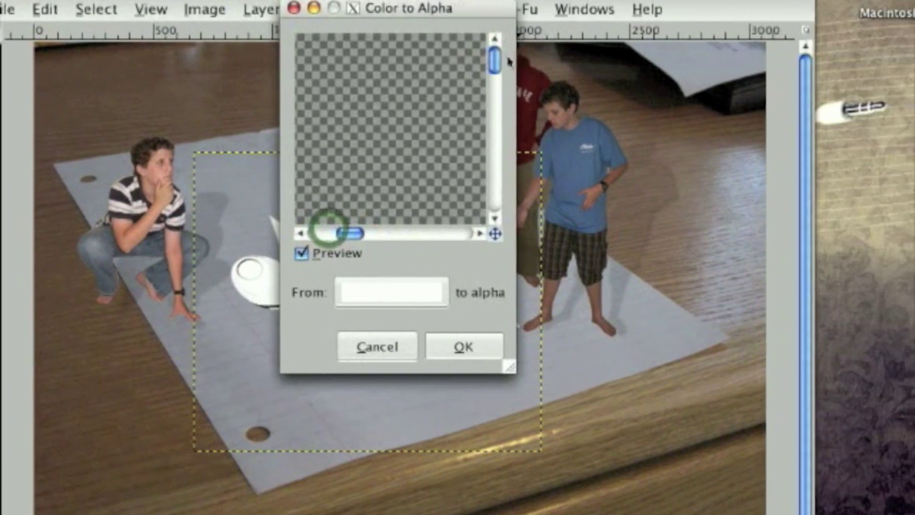
drag(496, 60, 496, 97)
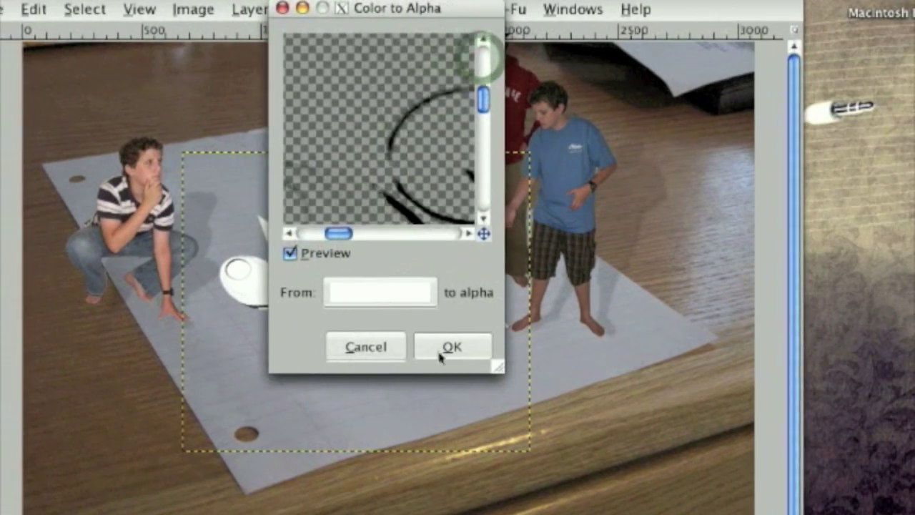
click(452, 353)
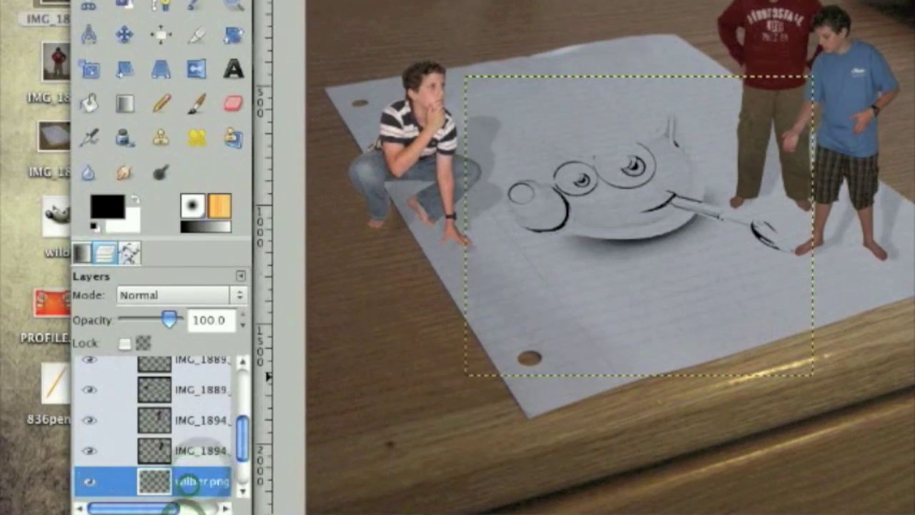
Start the Shift distortion filter on the wilber.png drawing and raise the horizontal shift amount to 11 px, previewing the eye outline.
click(128, 38)
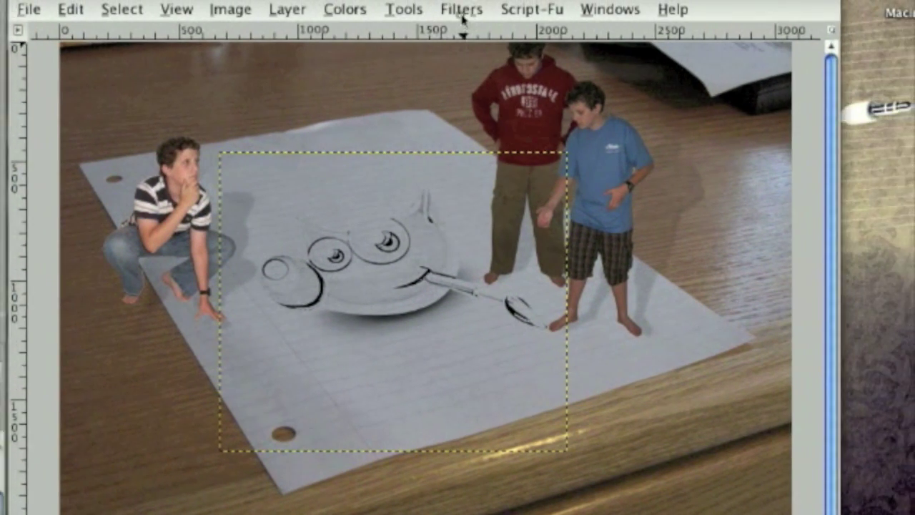
click(462, 17)
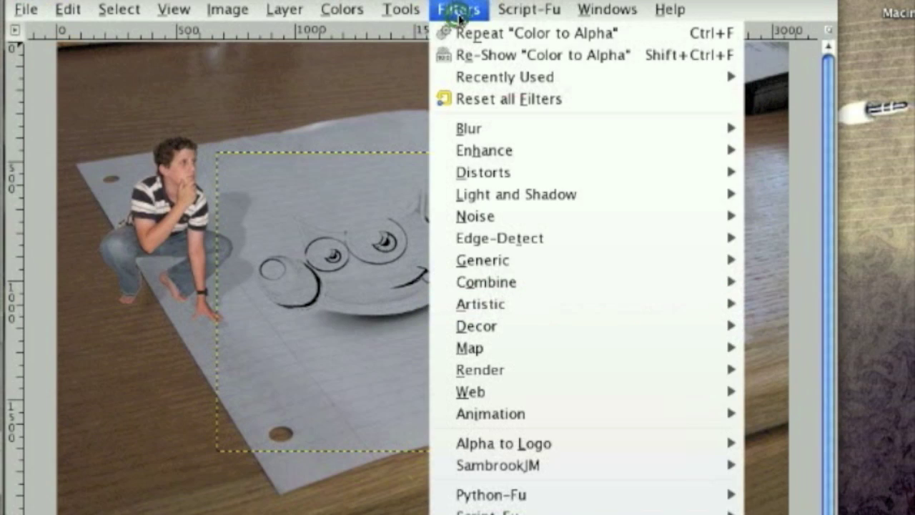
mouse_move(468, 303)
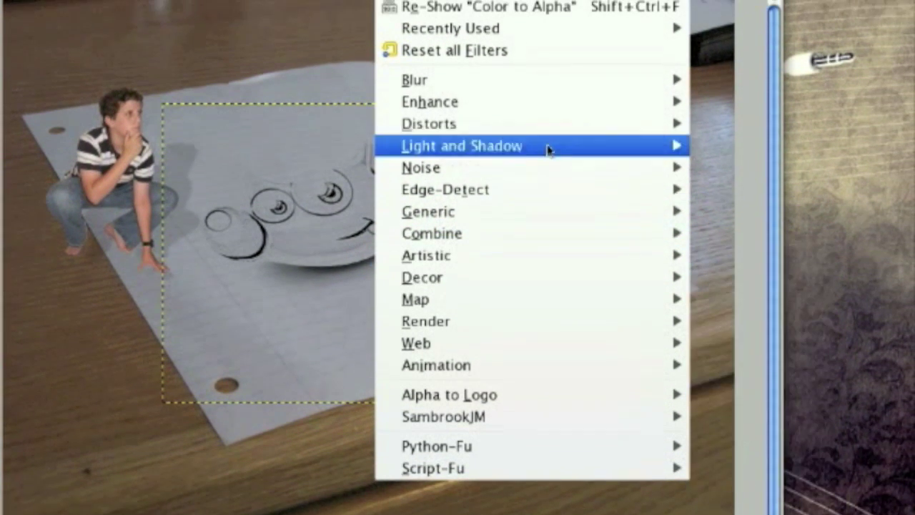
mouse_move(560, 152)
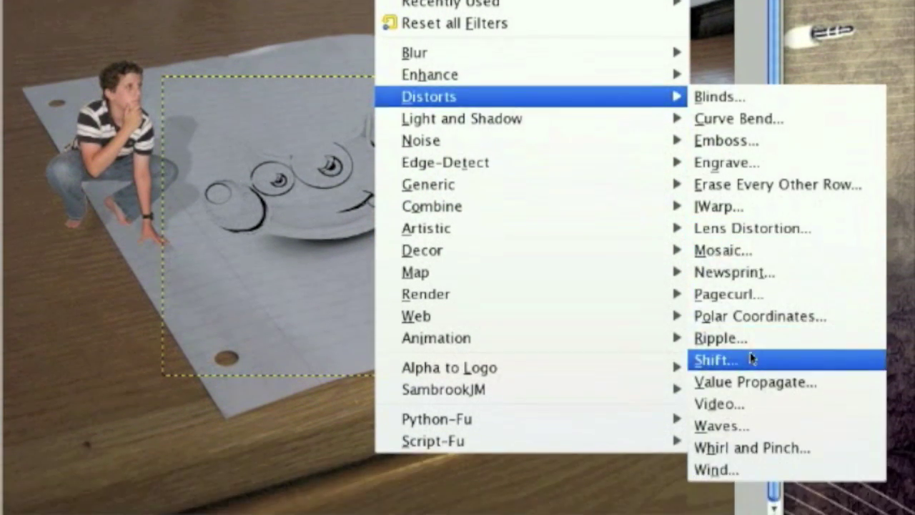
click(750, 432)
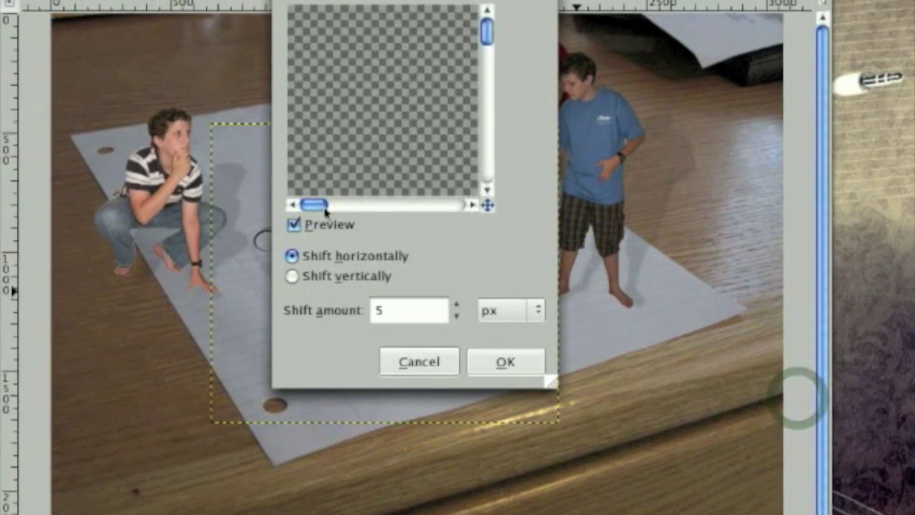
drag(275, 160, 309, 160)
drag(466, 63, 462, 104)
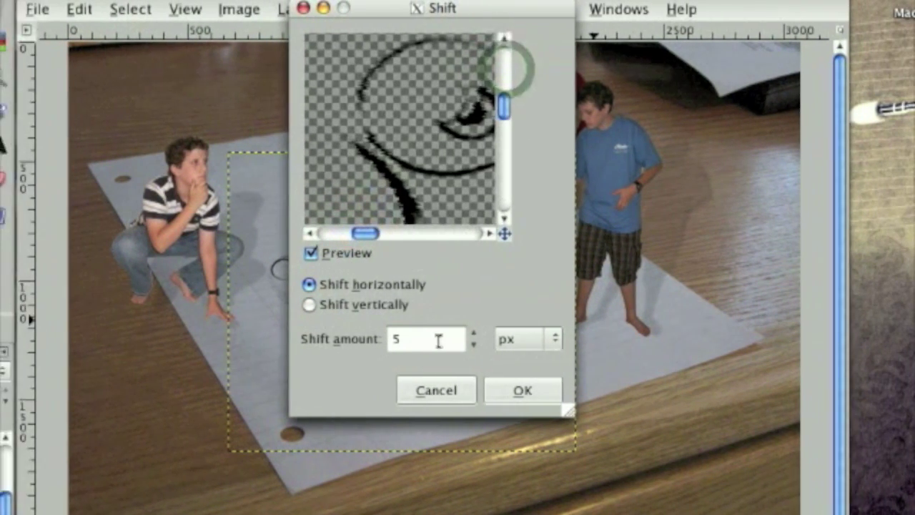
click(431, 332)
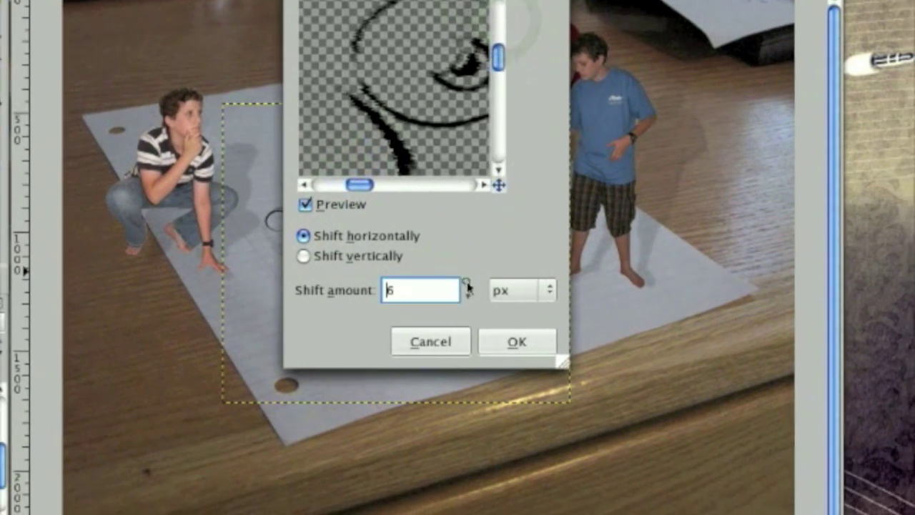
click(468, 285)
click(468, 286)
click(467, 285)
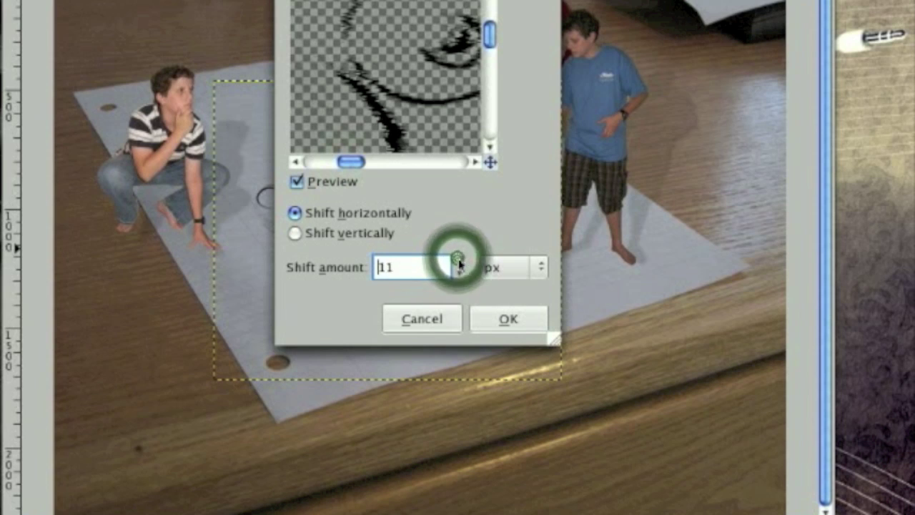
click(458, 261)
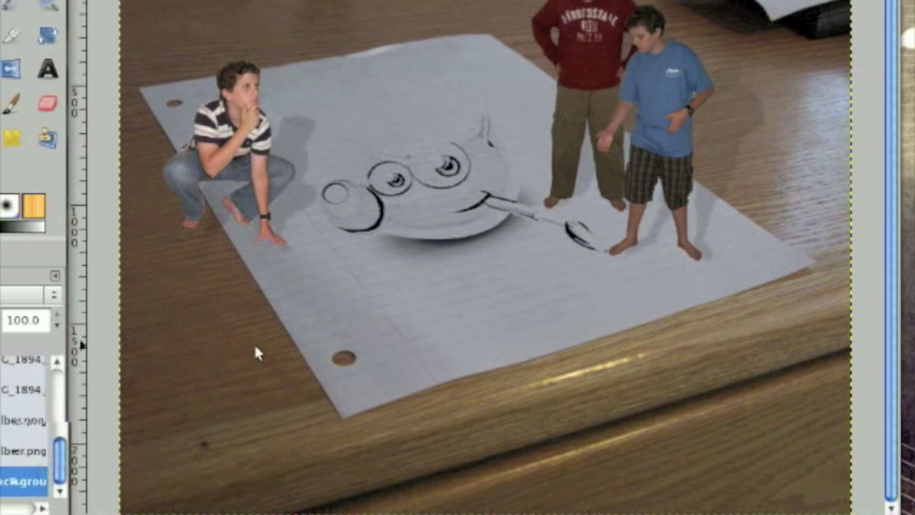
Rotate the pencil layer by 30.47 degrees so the pencil lies at a flatter angle across the paper.
scroll(29, 472, up, 8)
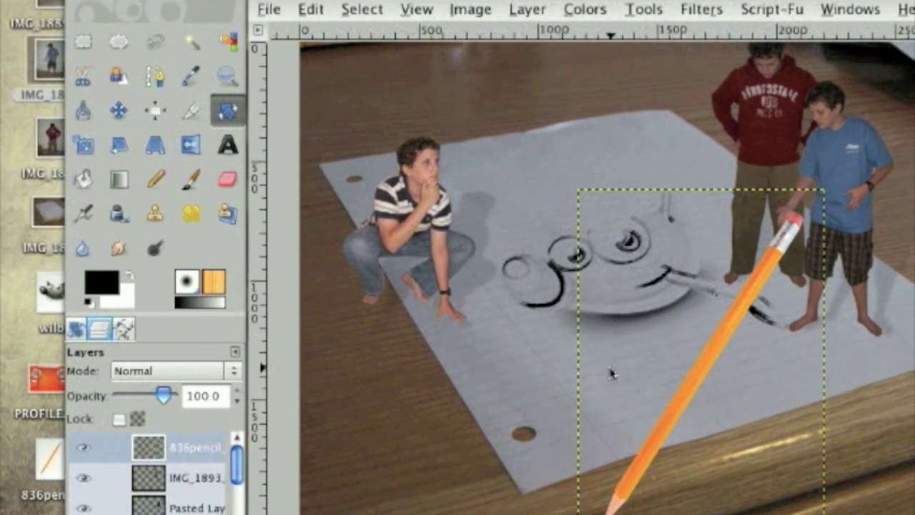
click(614, 367)
drag(528, 402, 512, 371)
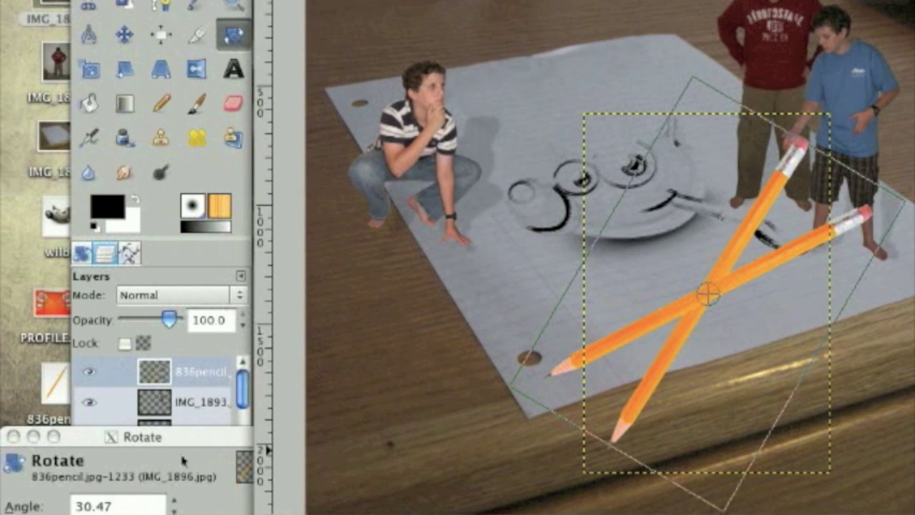
drag(40, 439, 270, 187)
click(427, 376)
click(421, 376)
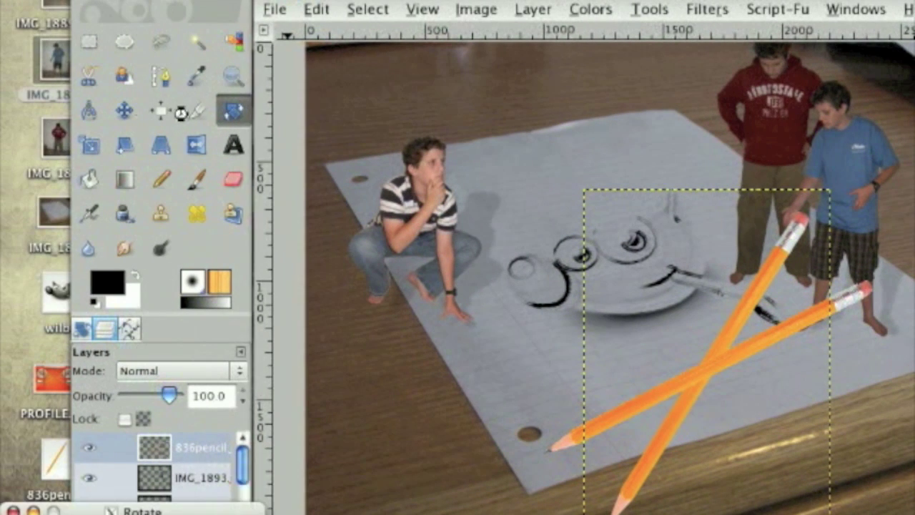
Move the pencil across the boy in the blue shirt and rotate it slightly flatter, with its tip on the Wilber drawing.
click(128, 120)
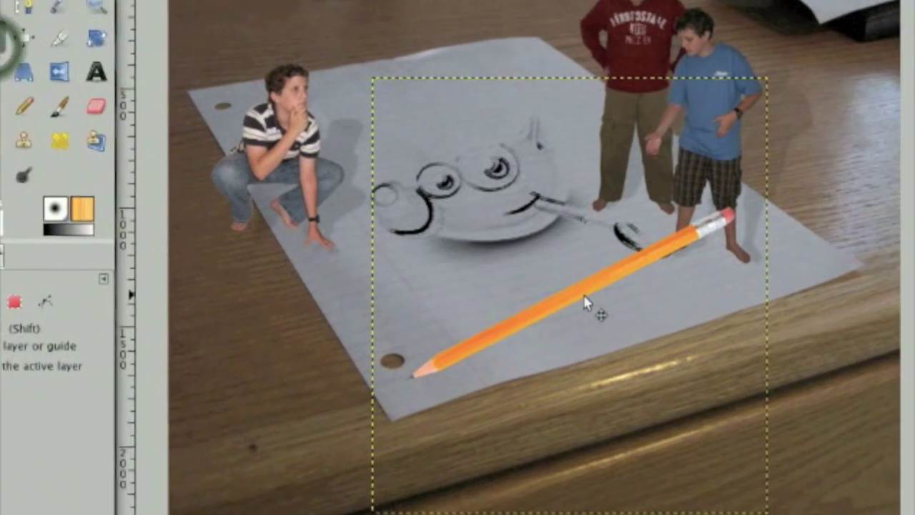
mouse_move(720, 367)
mouse_down()
mouse_move(853, 216)
mouse_move(824, 217)
mouse_up()
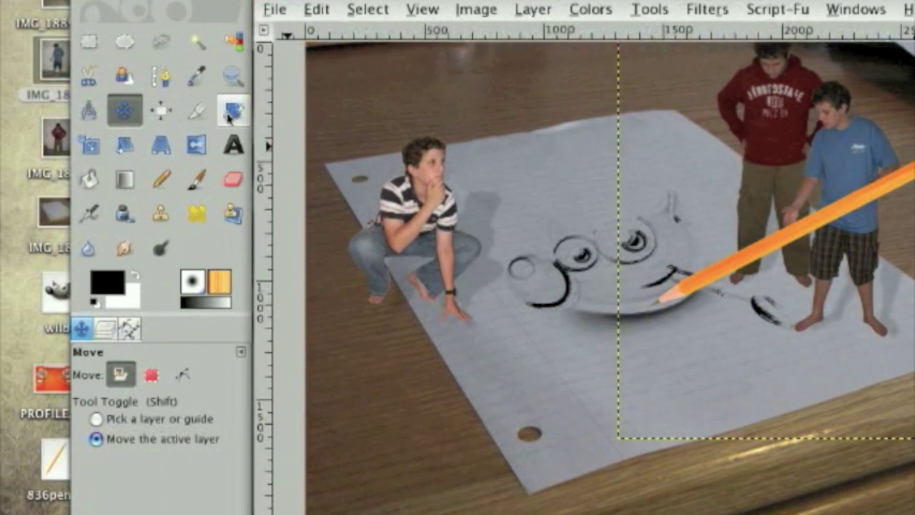
click(230, 115)
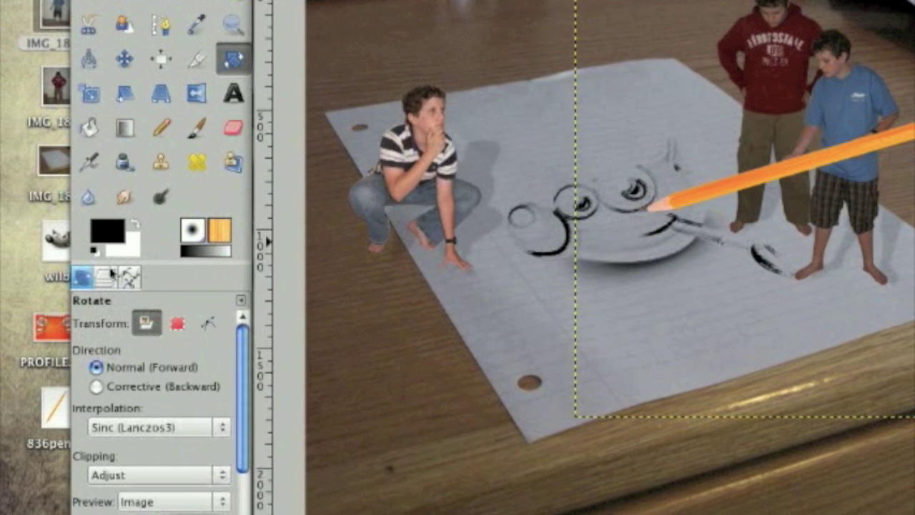
Lower the pencil layer's opacity to 38.5 and erase the parts of the pencil covering the blue-shirted boy's hand and watch.
click(108, 275)
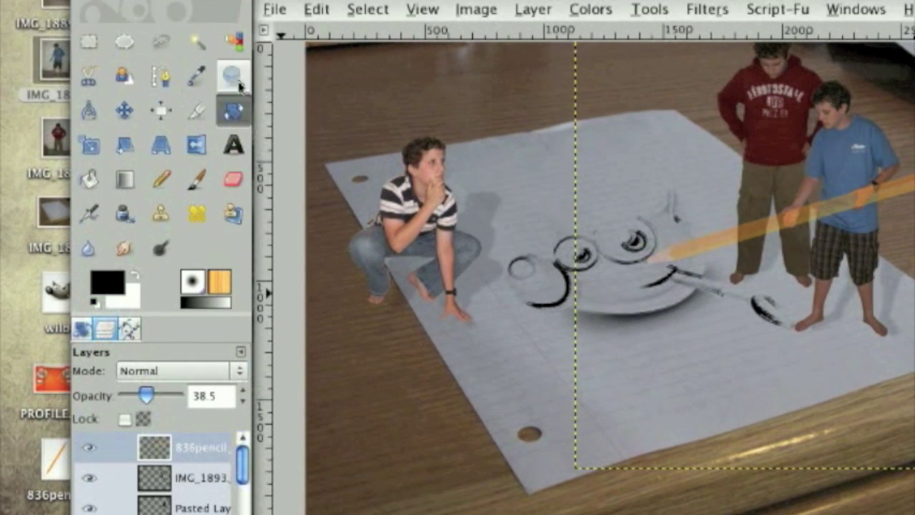
click(234, 7)
click(782, 193)
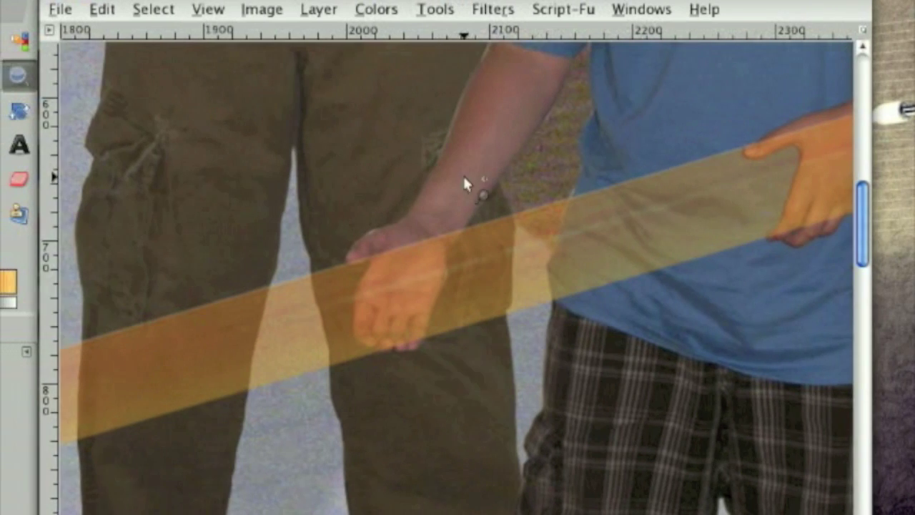
scroll(463, 184, right, 1)
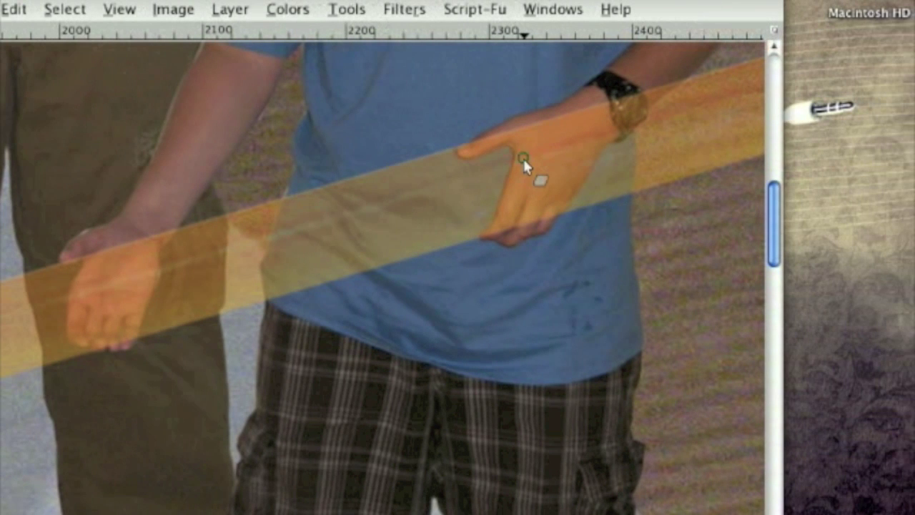
mouse_move(521, 184)
mouse_down()
mouse_move(563, 172)
mouse_move(534, 179)
mouse_move(553, 180)
mouse_up()
mouse_move(574, 125)
mouse_down()
mouse_move(557, 121)
mouse_move(611, 100)
mouse_up()
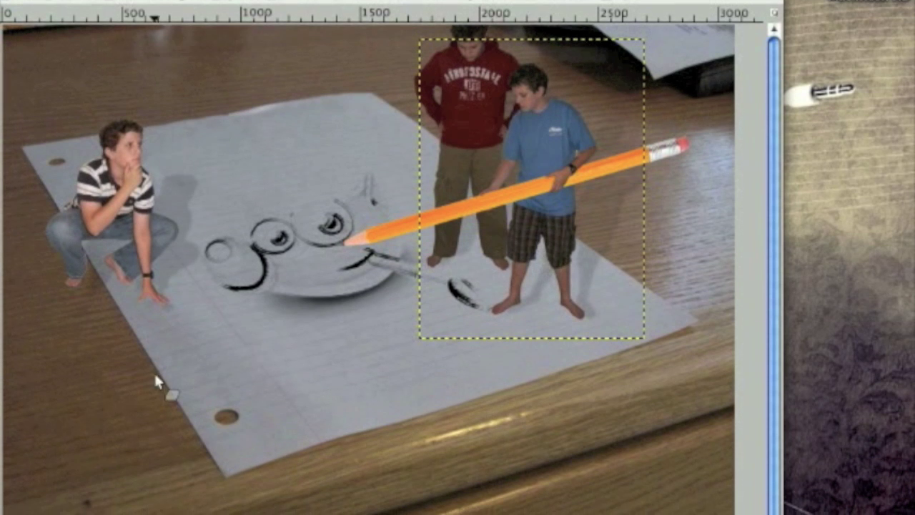
scroll(214, 420, down, 10)
scroll(205, 438, down, 3)
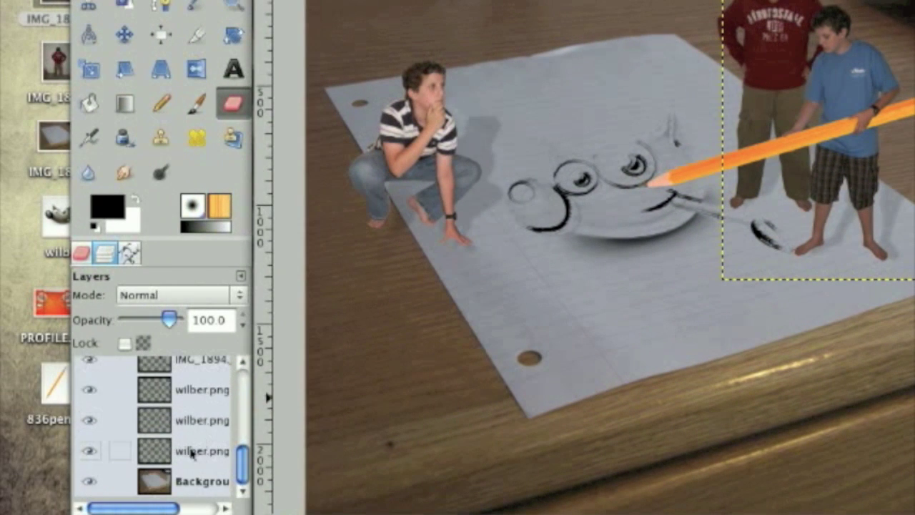
click(191, 450)
click(190, 433)
scroll(190, 436, up, 5)
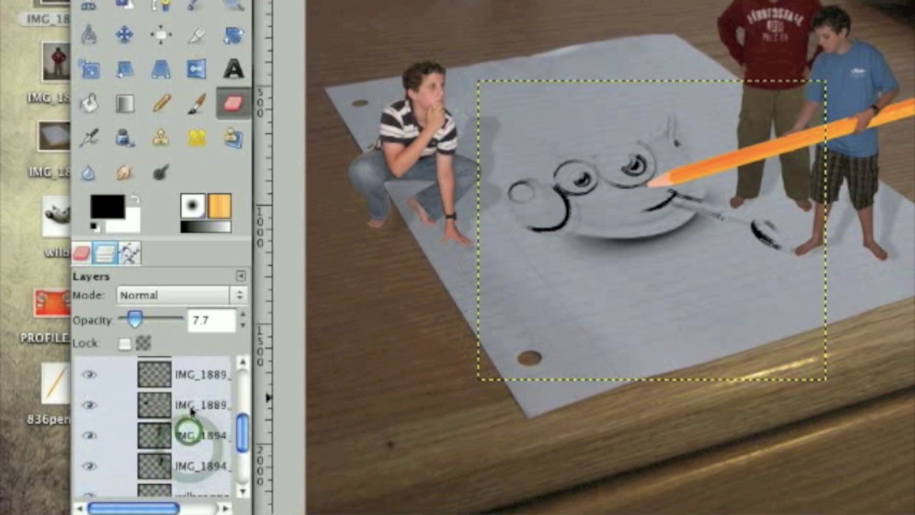
Darken the pencil layer slightly with a Curves adjustment, pulling the middle of the value curve just below the diagonal.
click(192, 379)
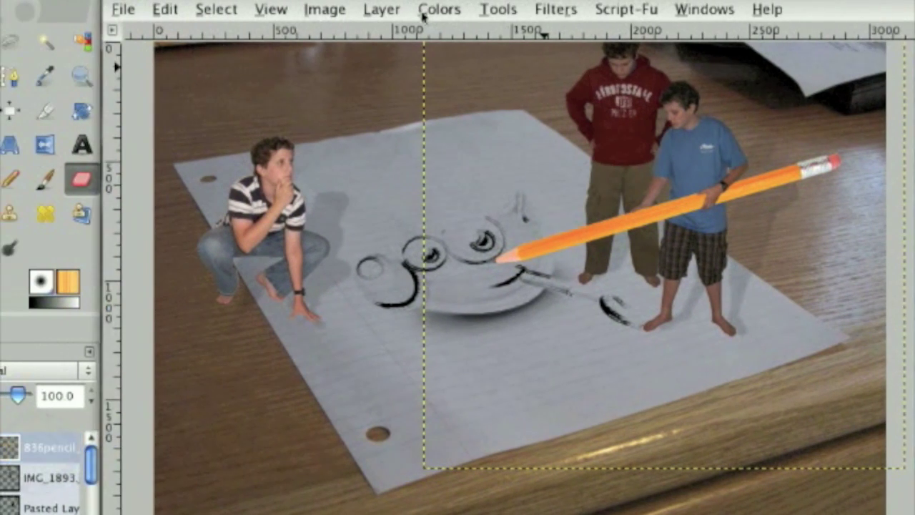
click(424, 15)
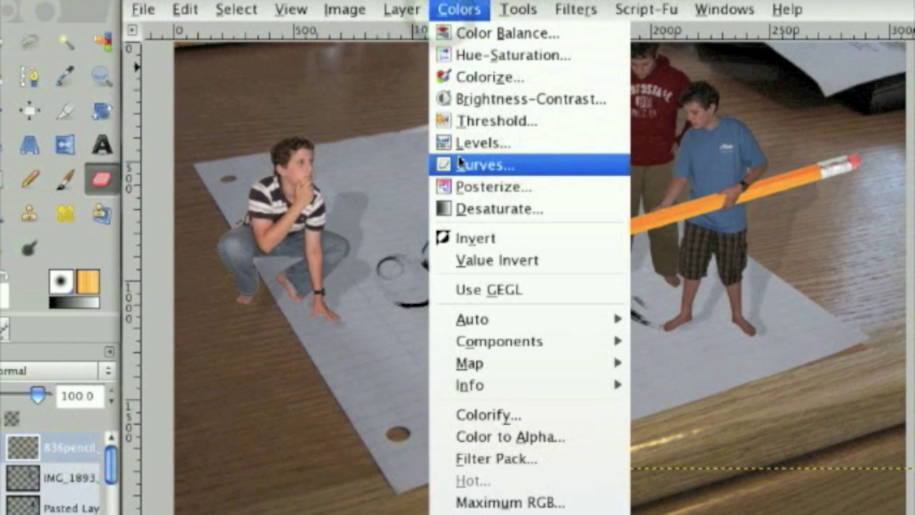
click(461, 164)
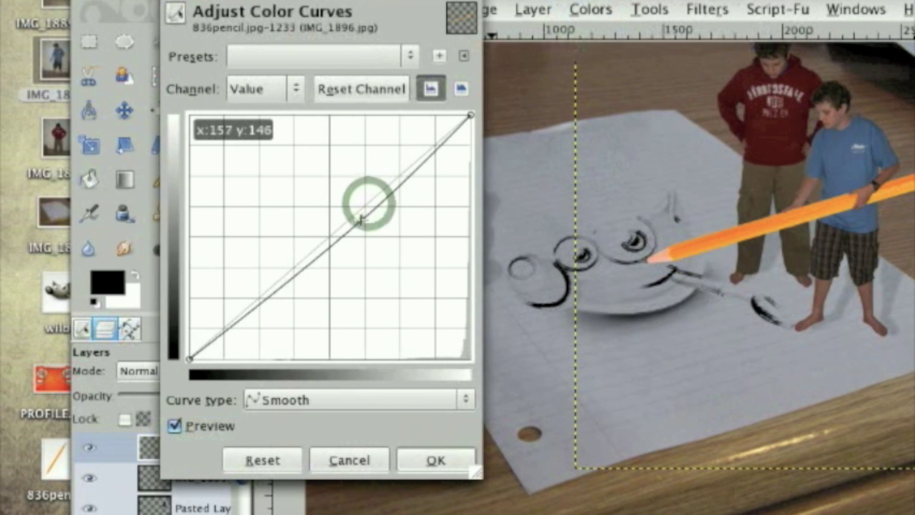
drag(363, 218, 353, 290)
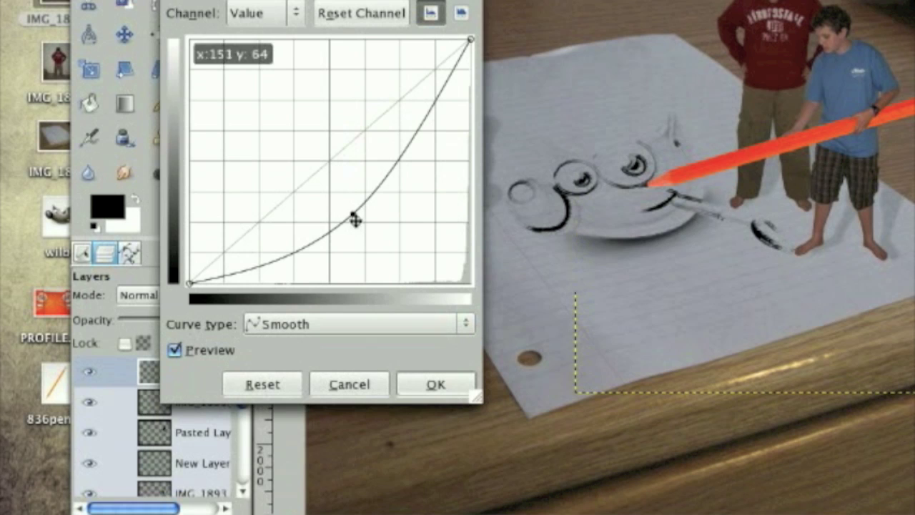
drag(356, 221, 363, 156)
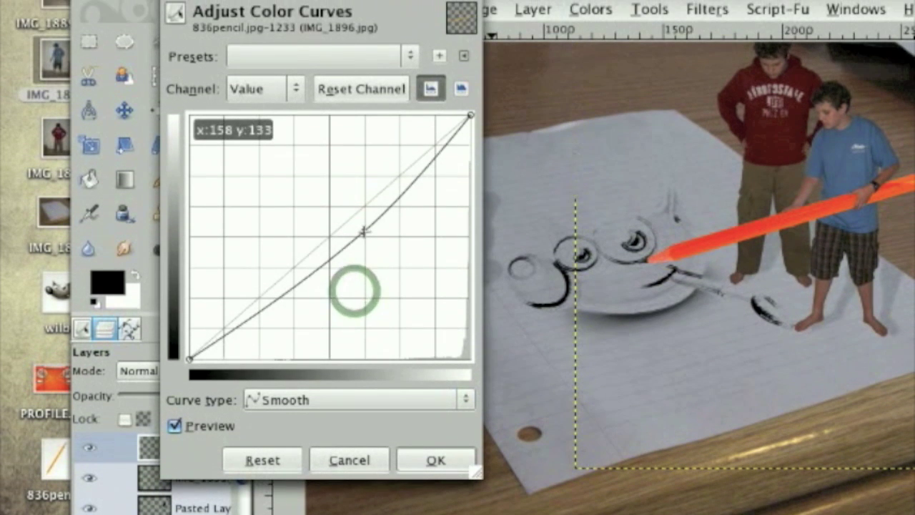
drag(362, 231, 356, 200)
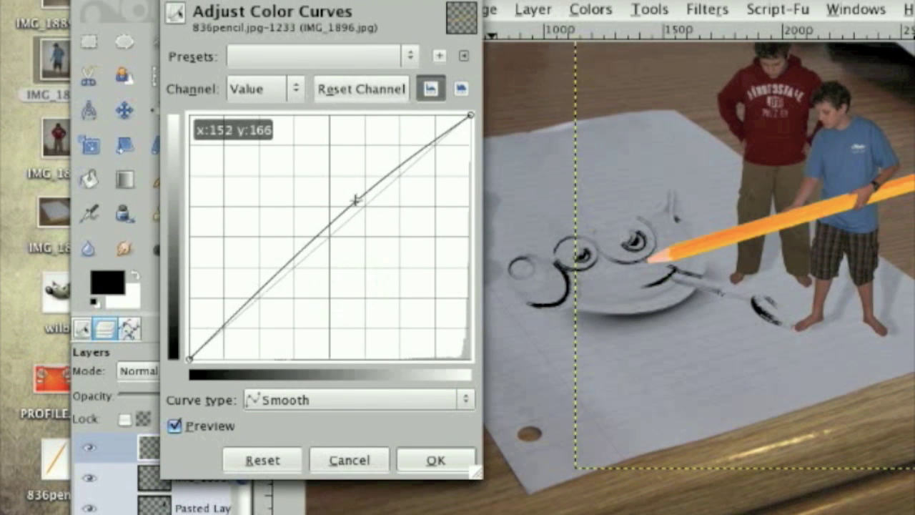
drag(355, 200, 332, 245)
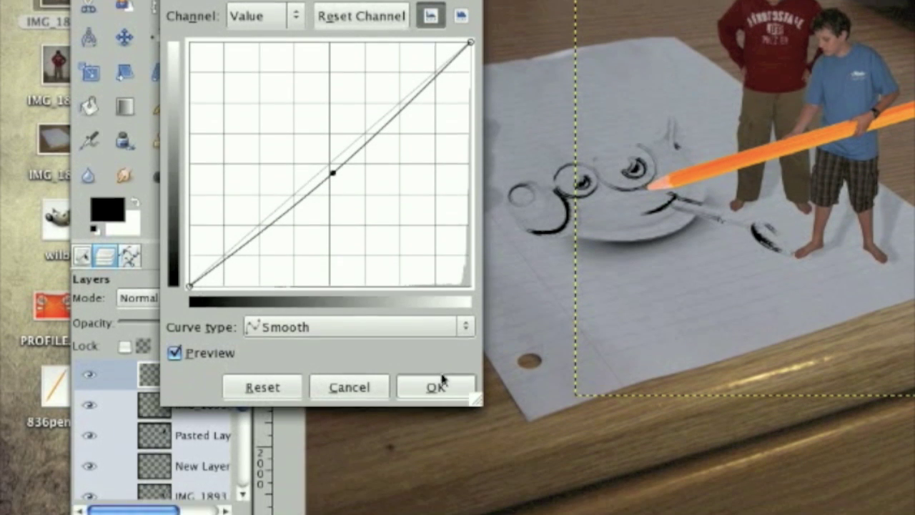
click(436, 459)
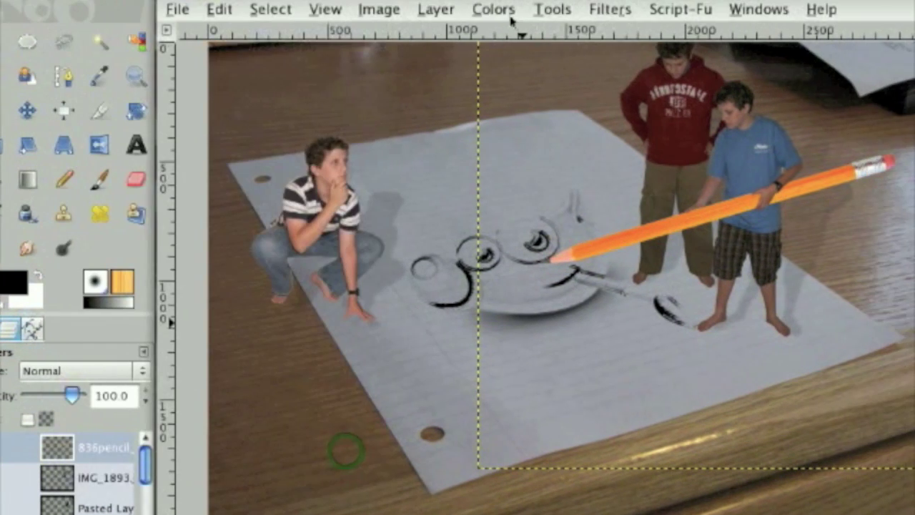
Apply Brightness-Contrast to the pencil layer with brightness -14 and contrast -21.
click(500, 10)
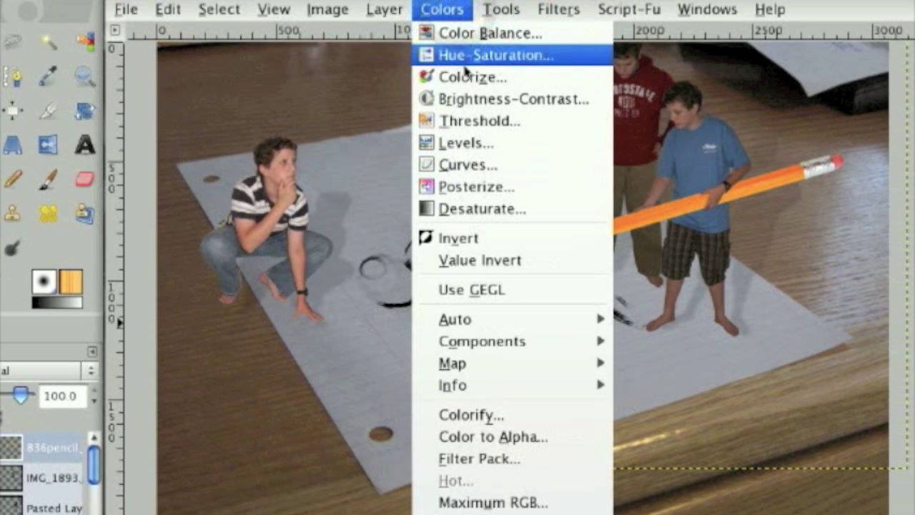
click(463, 97)
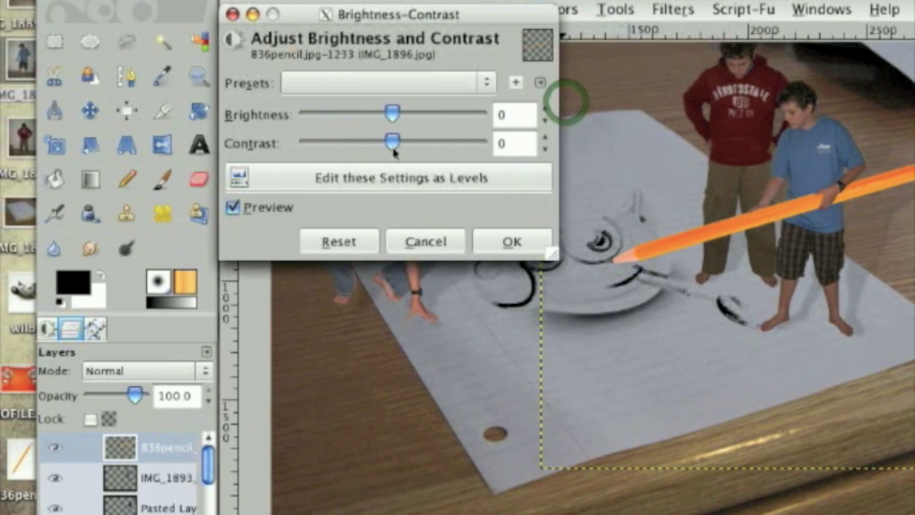
drag(278, 143, 261, 151)
mouse_move(407, 146)
mouse_down()
mouse_move(398, 148)
mouse_move(416, 148)
mouse_up()
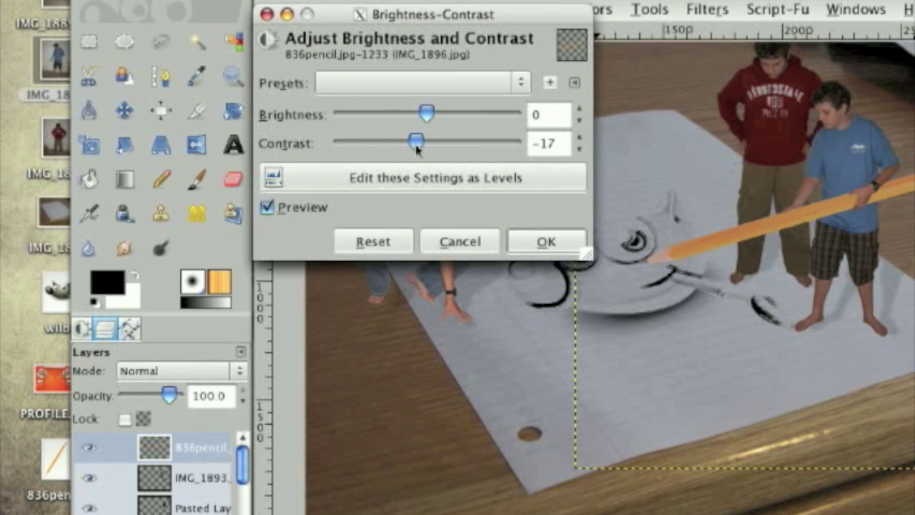
drag(418, 148, 416, 148)
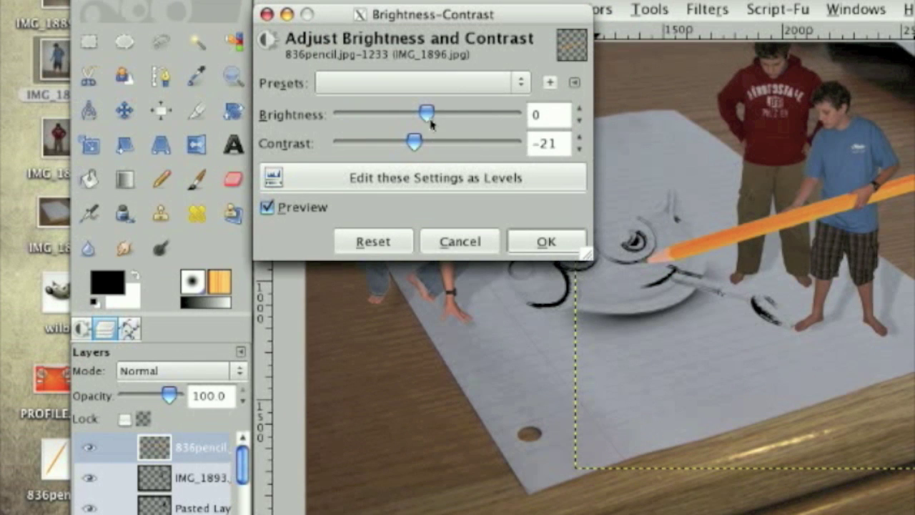
drag(431, 116, 421, 114)
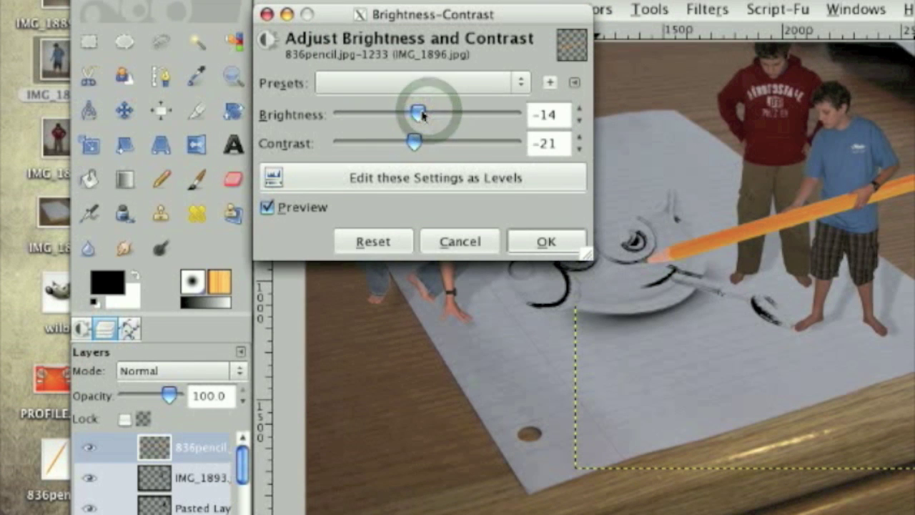
click(541, 240)
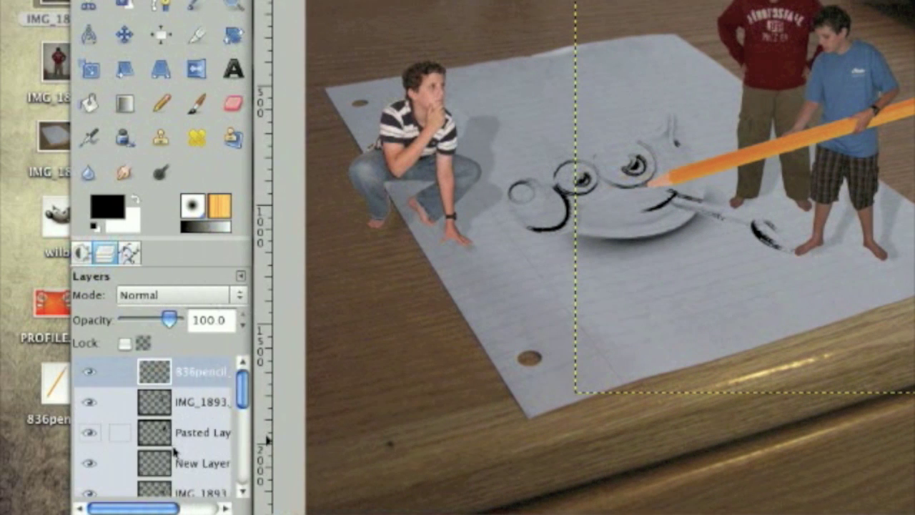
scroll(175, 451, down, 3)
scroll(175, 450, up, 1)
scroll(175, 449, up, 4)
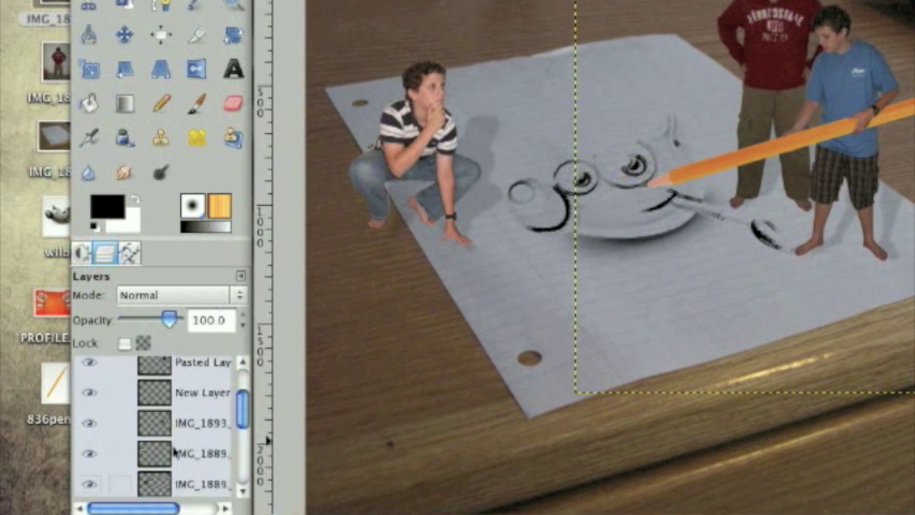
click(184, 382)
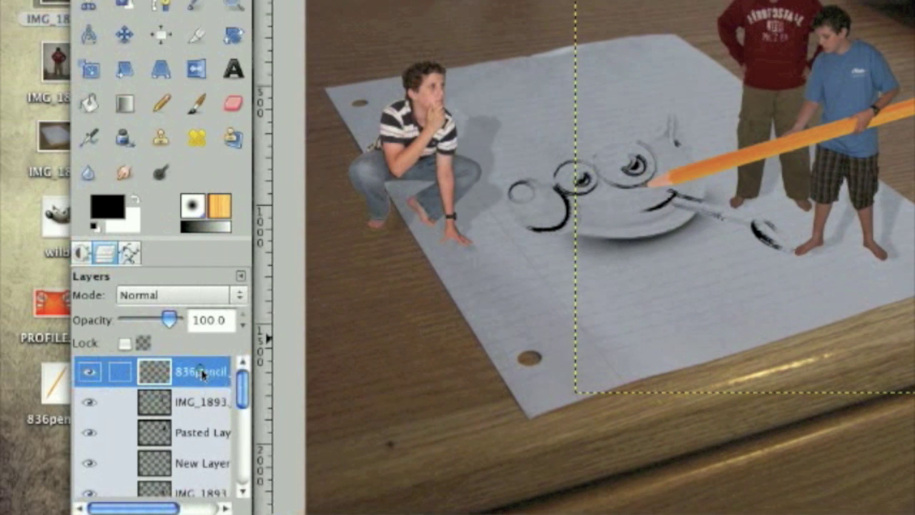
click(203, 371)
Make the Background layer active and open the view options for the image.
scroll(186, 414, down, 5)
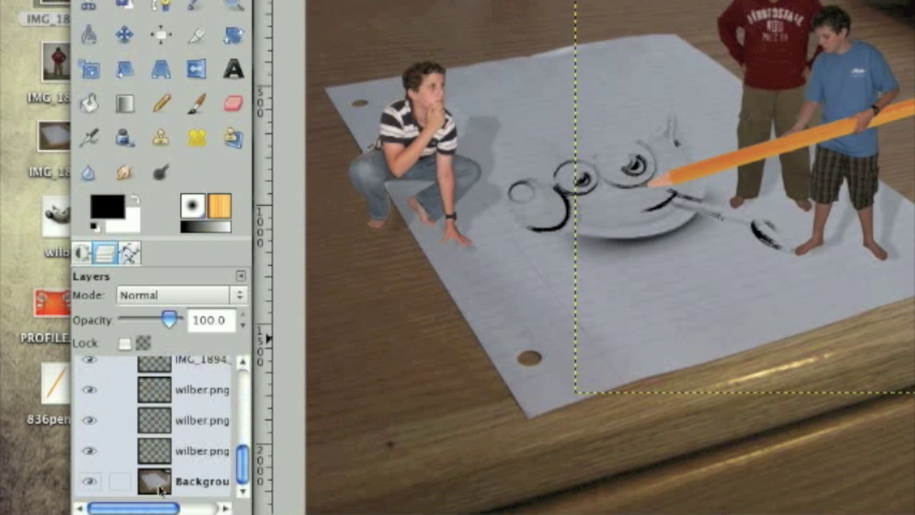
click(165, 476)
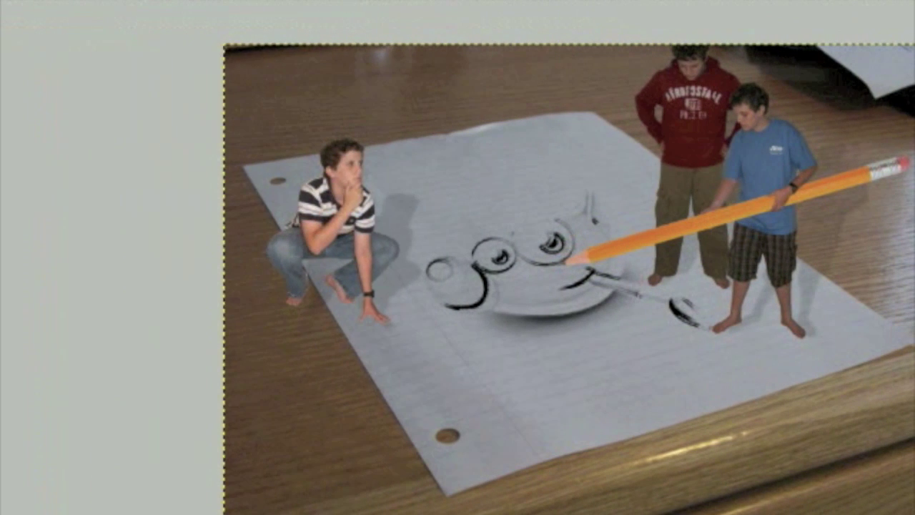
click(113, 0)
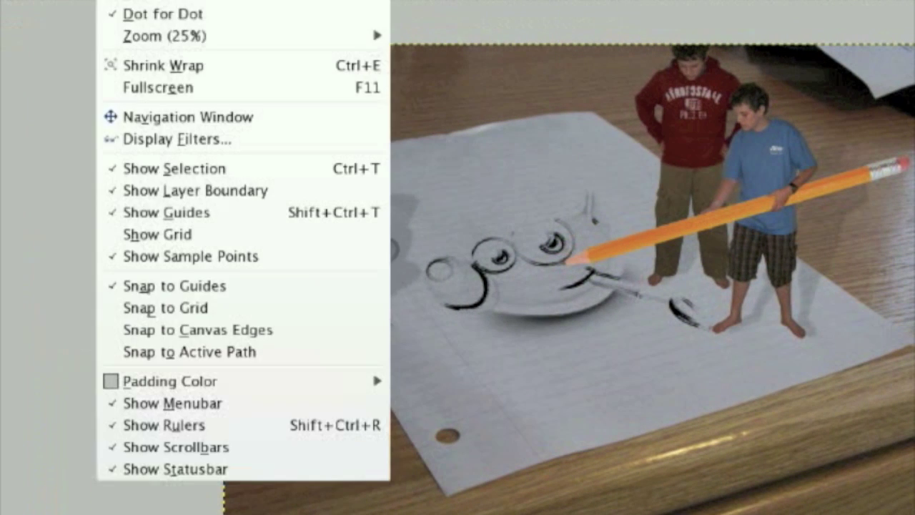